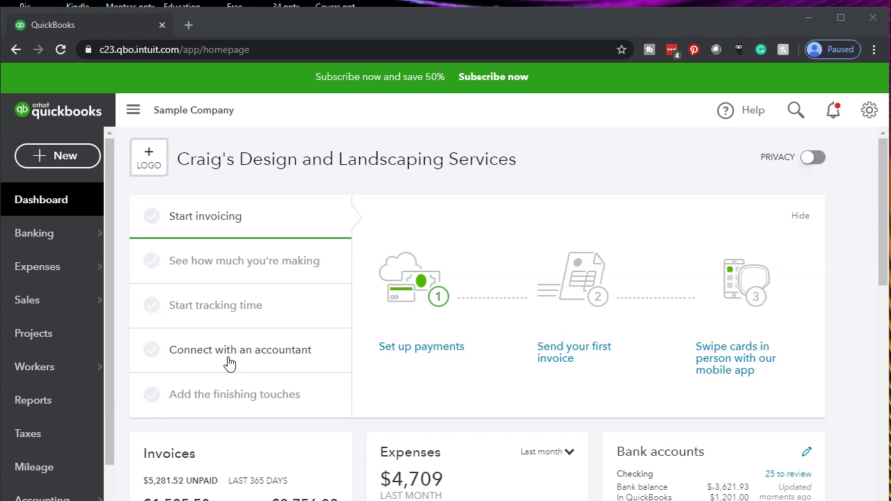
# Step: Open the Reports page listing the standard reports
pyautogui.click(56, 400)
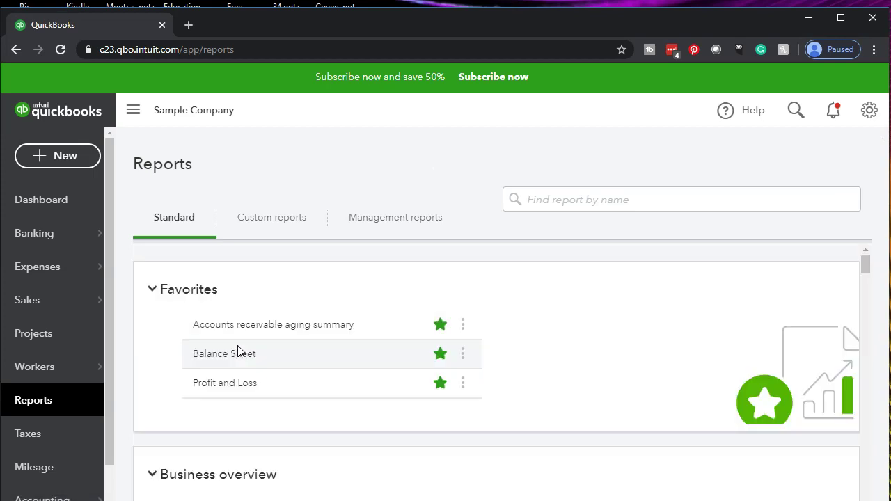
pyautogui.click(166, 385)
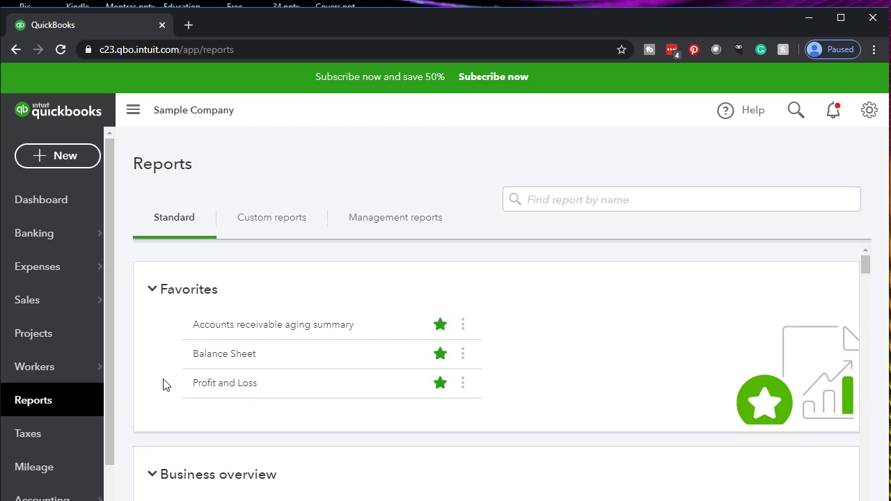
pyautogui.click(169, 363)
pyautogui.click(181, 368)
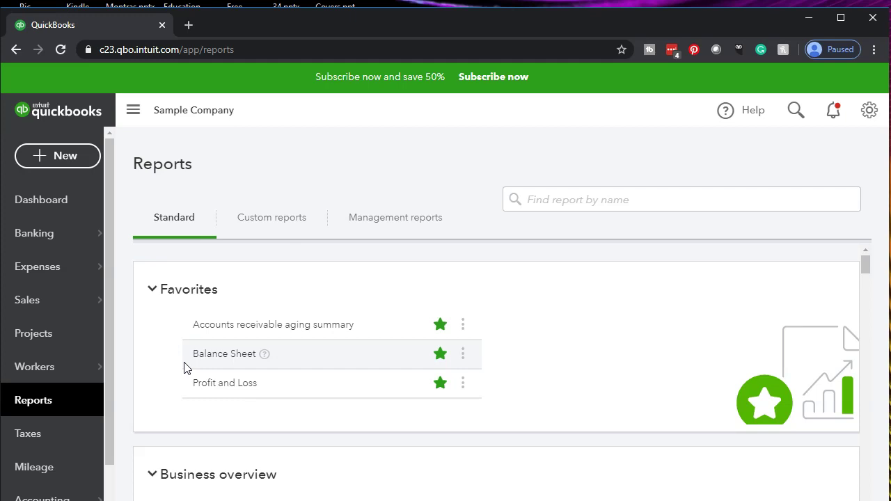
pyautogui.click(184, 385)
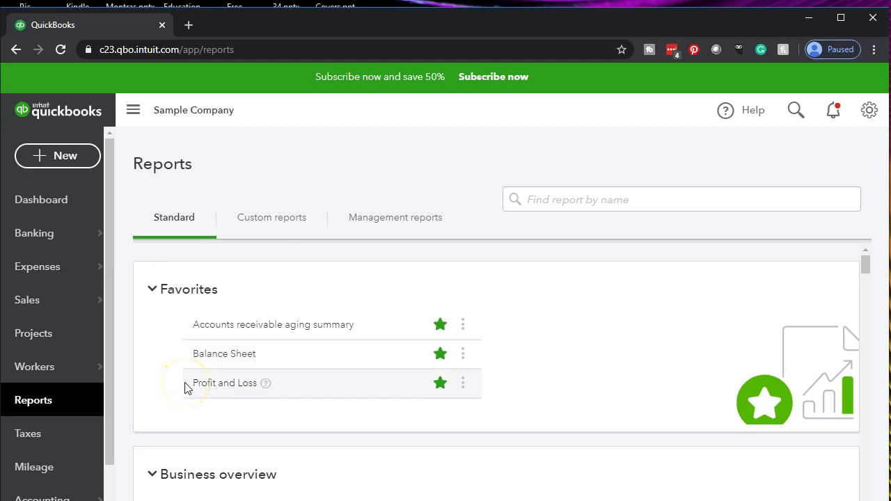
pyautogui.click(161, 384)
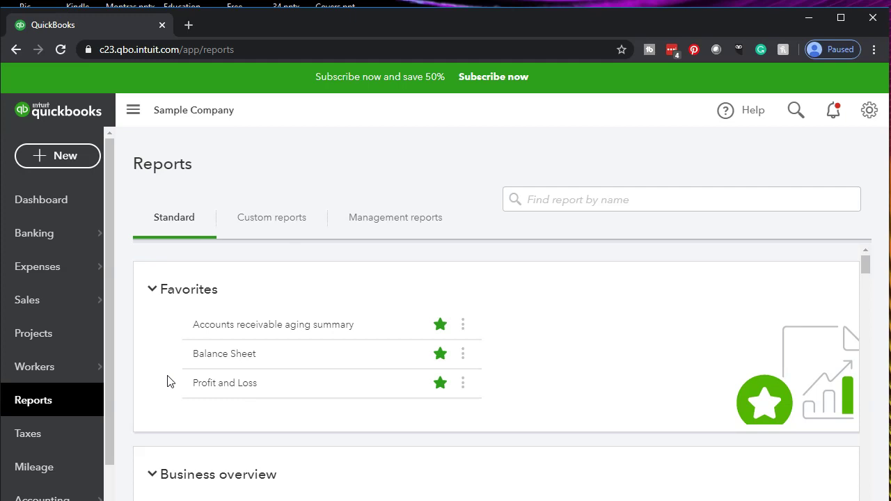
# Step: Open the Statement of Cash Flows report from the Business overview group of standard reports
pyautogui.scroll(-3, 167, 382)
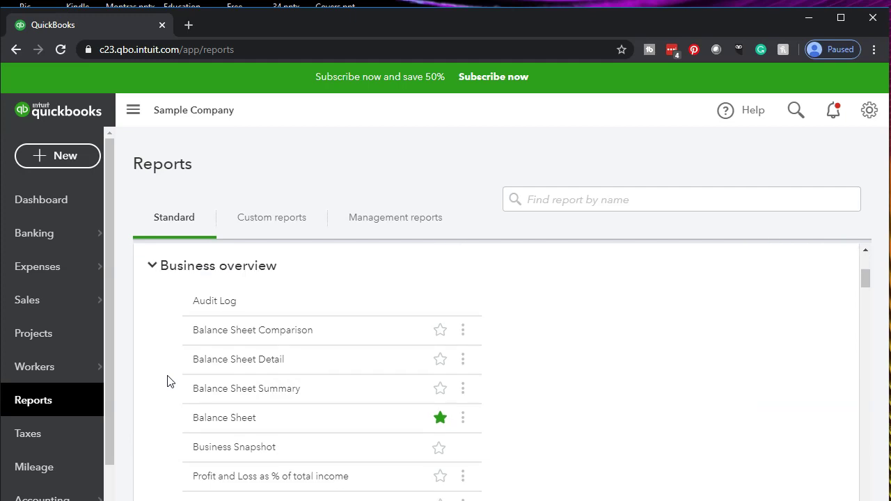
pyautogui.scroll(-1, 169, 364)
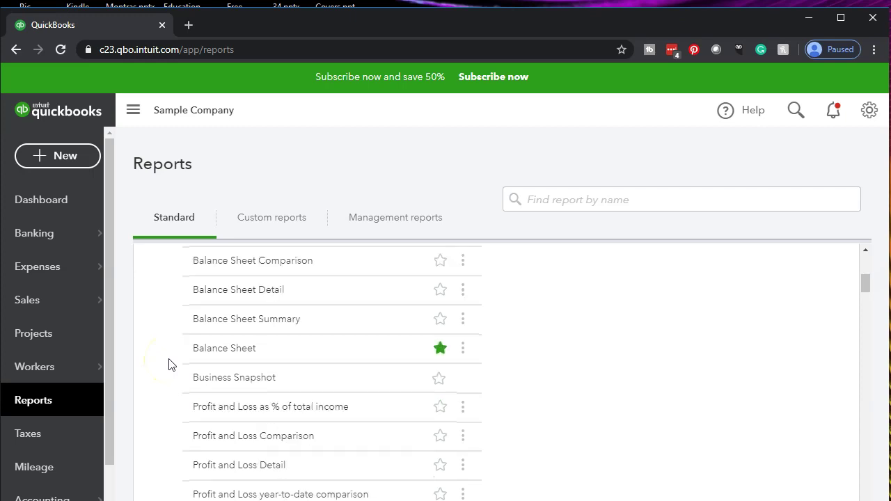
pyautogui.scroll(-2, 169, 364)
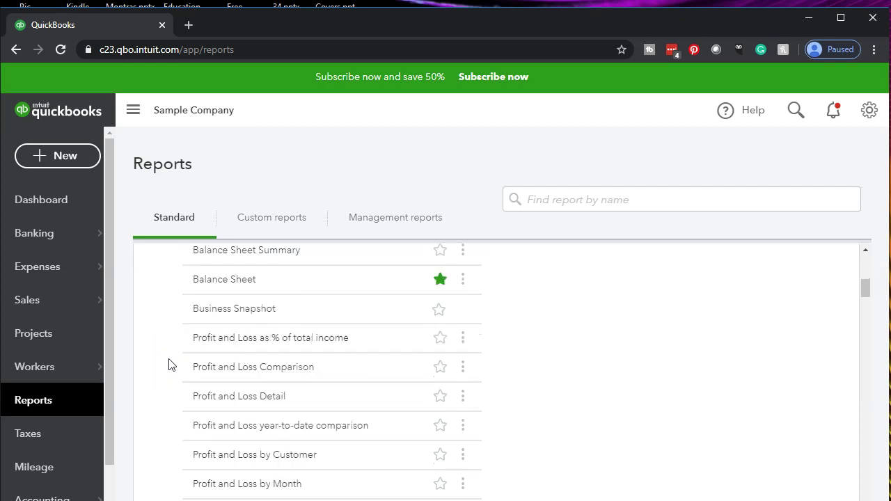
pyautogui.scroll(-1, 169, 363)
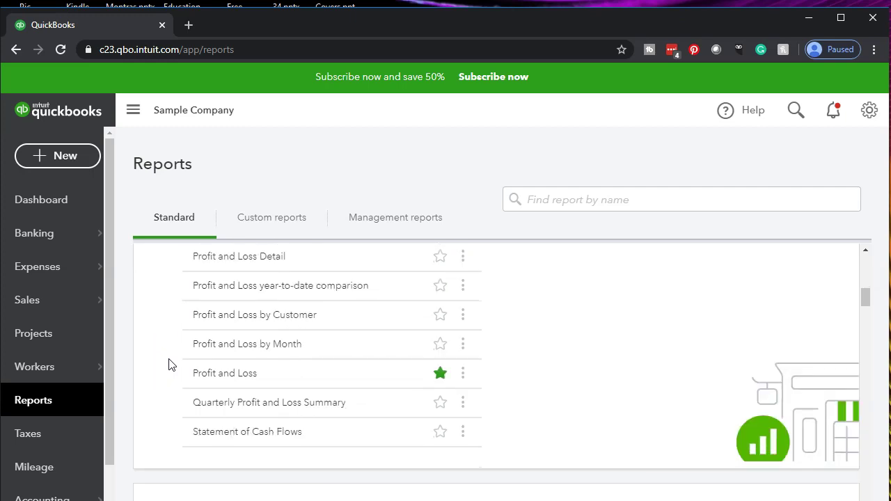
pyautogui.click(254, 438)
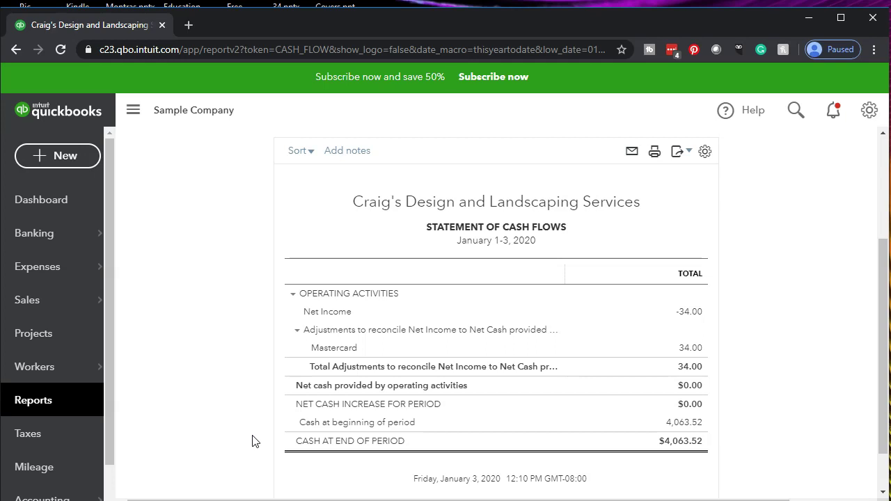
# Step: Set the Statement of Cash Flows period to 01/01/2019 through 12/31/2019 and run the report
pyautogui.scroll(3, 254, 441)
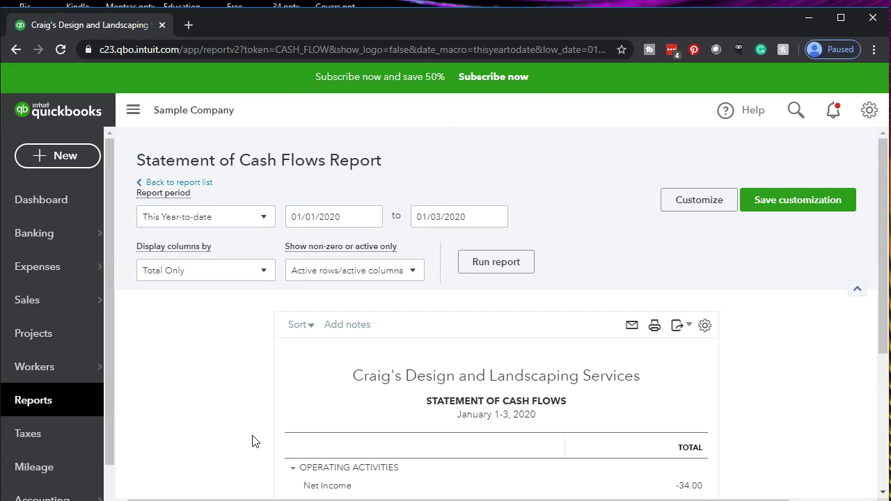
pyautogui.click(237, 218)
pyautogui.click(236, 218)
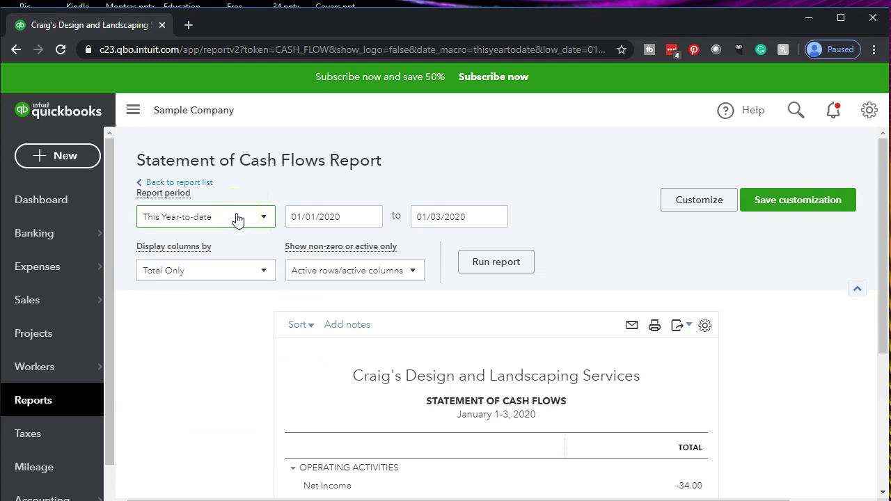
pyautogui.tripleClick(339, 220)
pyautogui.write('01/01/2019')
pyautogui.press('Tab')
pyautogui.write('12/31/2019')
pyautogui.press('Tab')
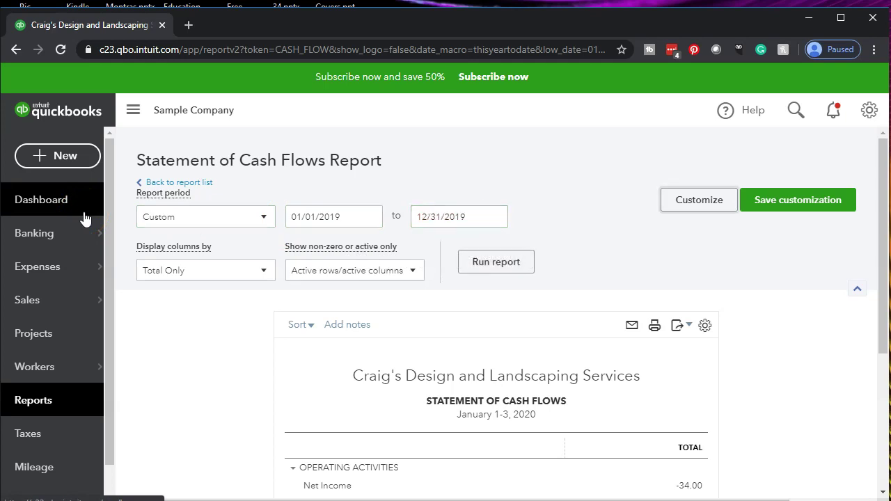
pyautogui.click(497, 261)
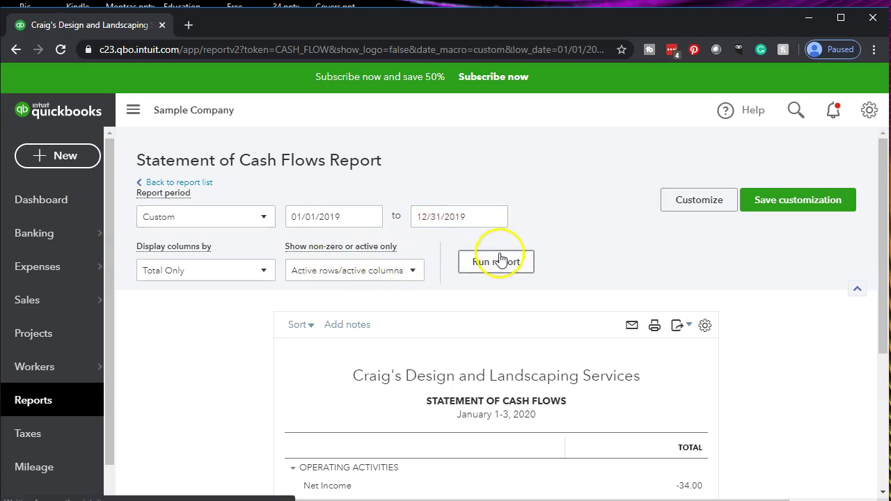
# Step: Duplicate the browser tab holding the Statement of Cash Flows report
pyautogui.rightClick(121, 25)
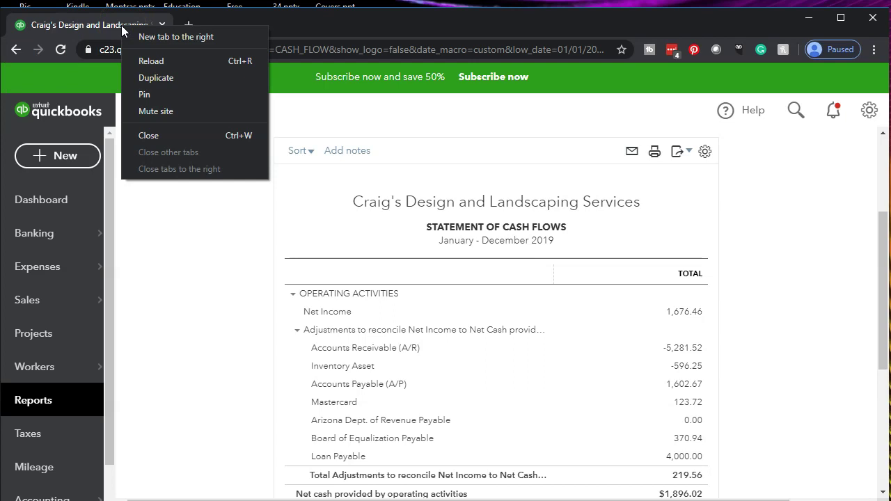
pyautogui.click(157, 77)
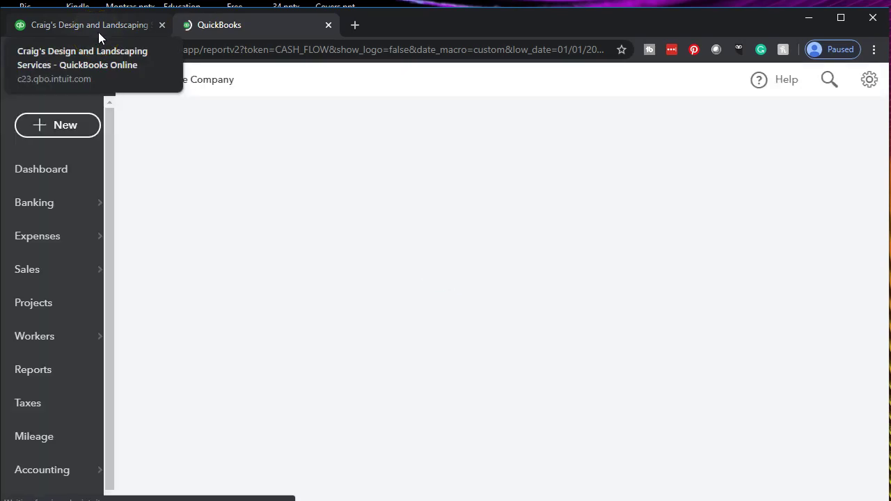
pyautogui.click(209, 147)
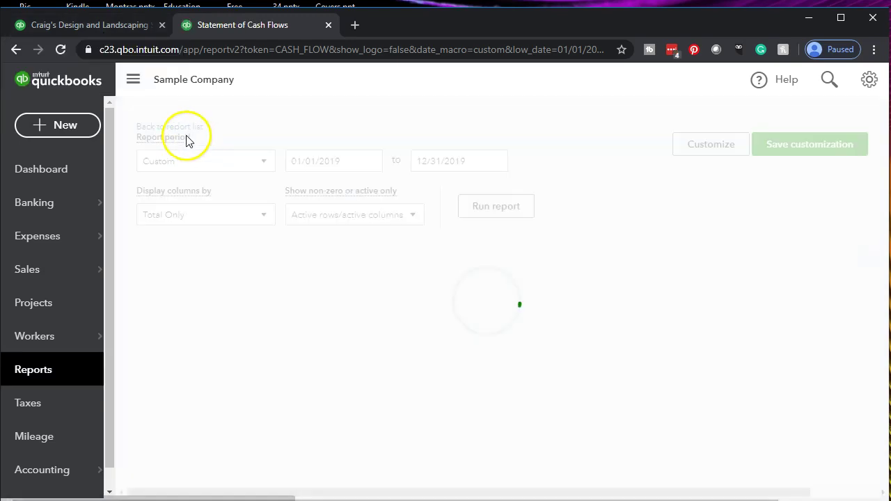
# Step: Hide the navigation sidebar in the duplicated Statement of Cash Flows tab and enlarge the page by two zoom levels
pyautogui.scroll(-2, 133, 86)
pyautogui.click(133, 84)
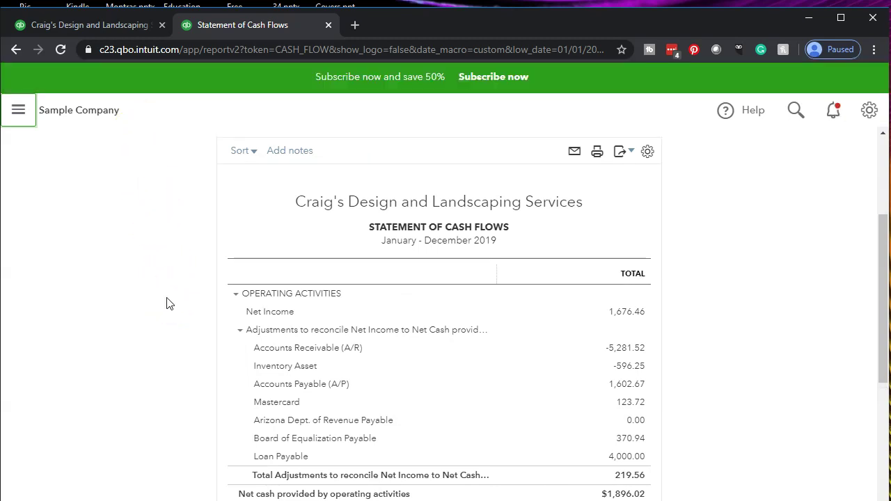
pyautogui.hotkey('ctrl', '+')
pyautogui.hotkey('ctrl', '+')
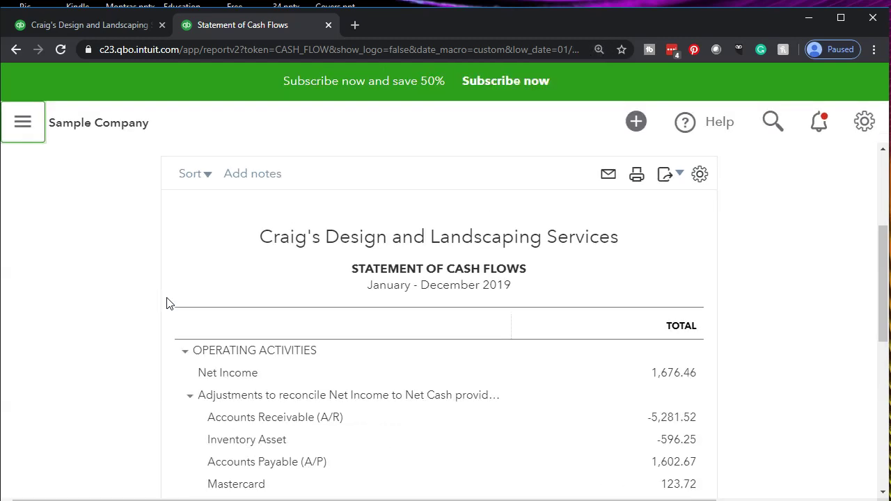
# Step: Examine the operating, investing and financing activities sections of the 2019 Statement of Cash Flows
pyautogui.click(148, 311)
pyautogui.click(64, 384)
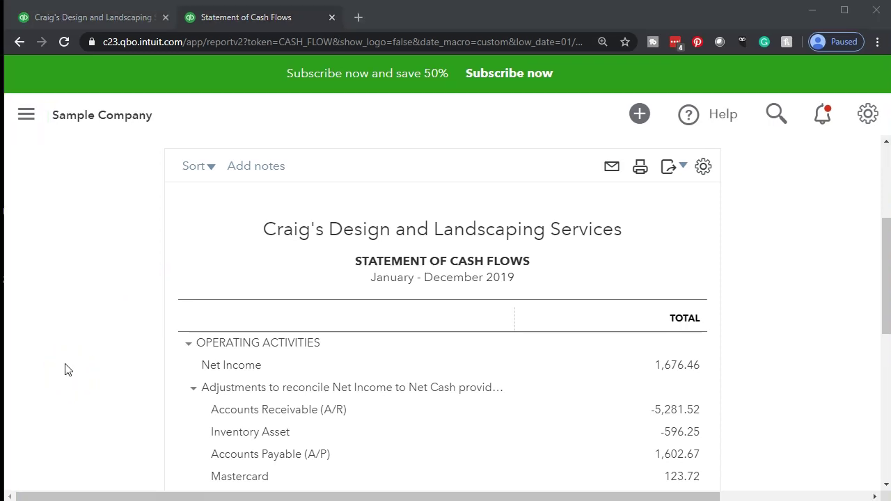
pyautogui.scroll(-1, 67, 370)
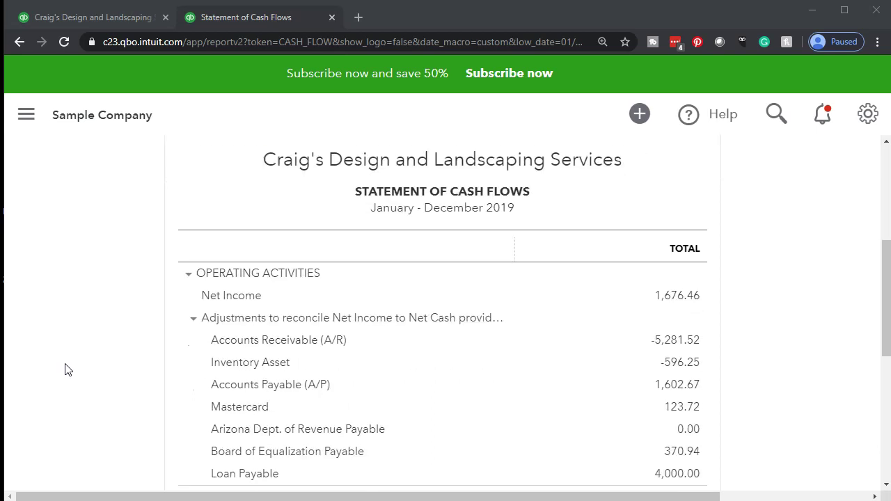
pyautogui.scroll(-2, 68, 370)
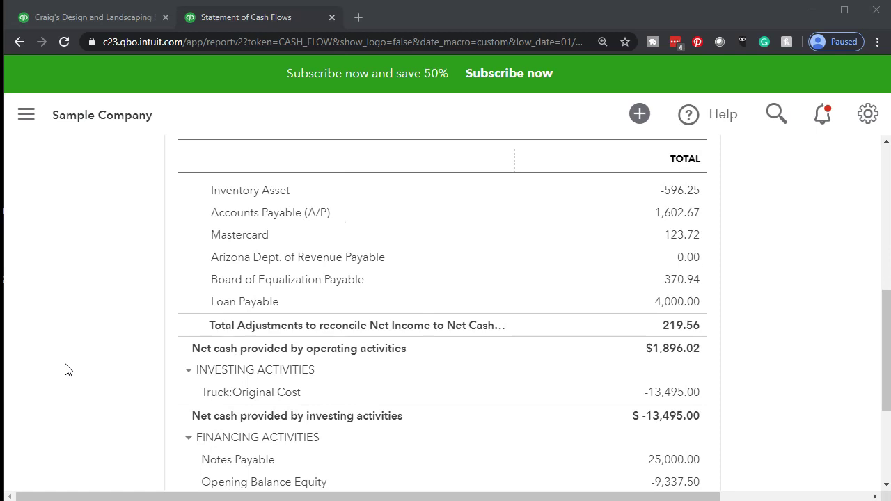
pyautogui.scroll(-1, 67, 370)
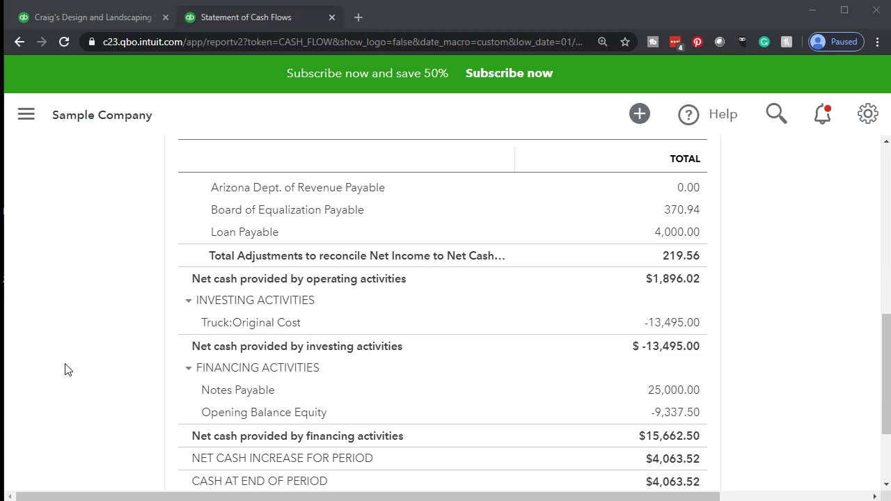
pyautogui.scroll(3, 65, 369)
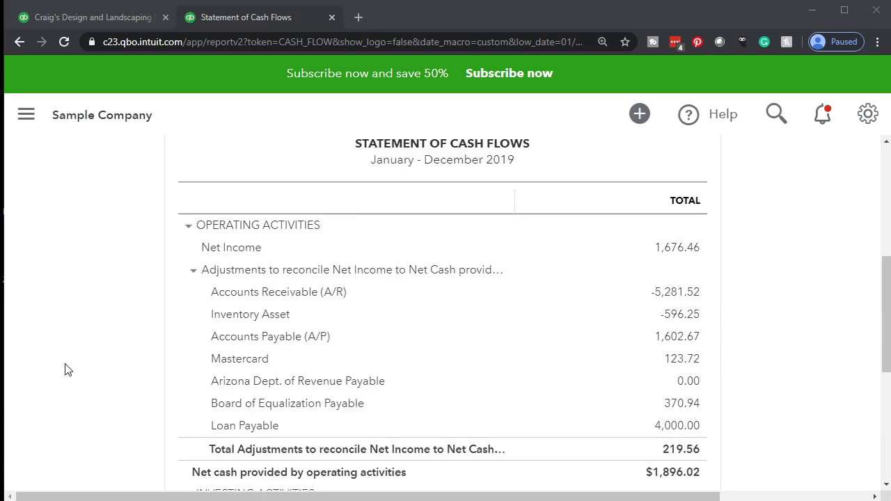
pyautogui.scroll(-1, 65, 370)
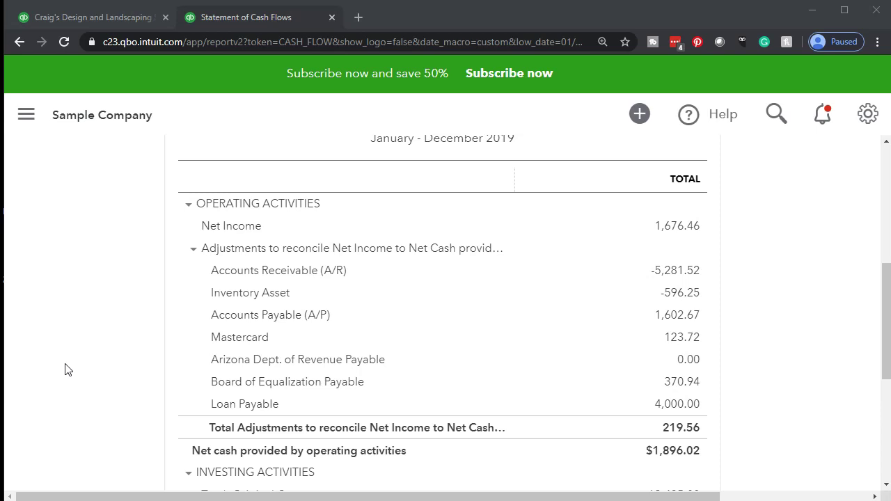
# Step: Return to the original browser tab and open the Profit and Loss report from the favorite reports
pyautogui.click(100, 21)
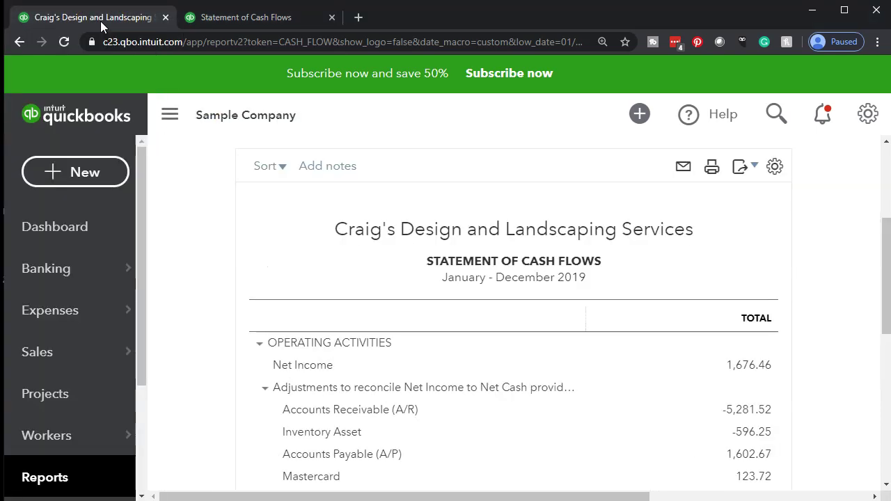
pyautogui.scroll(-2, 87, 353)
pyautogui.click(85, 353)
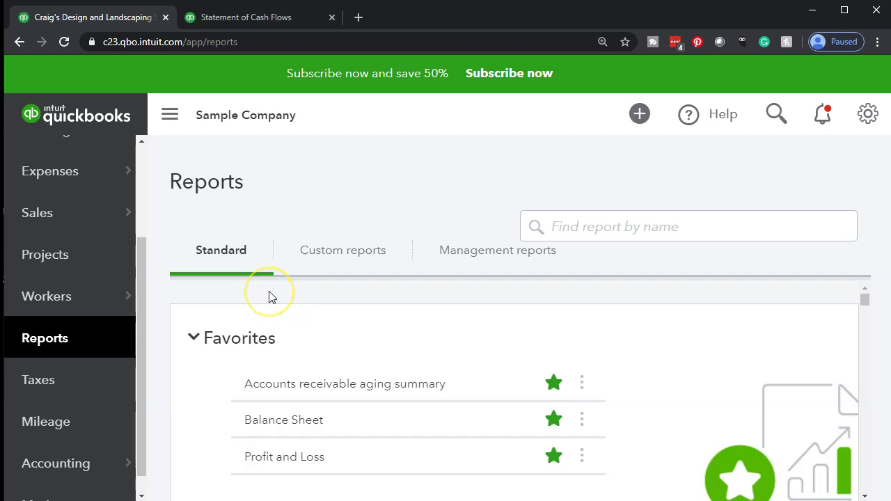
pyautogui.scroll(-1, 275, 320)
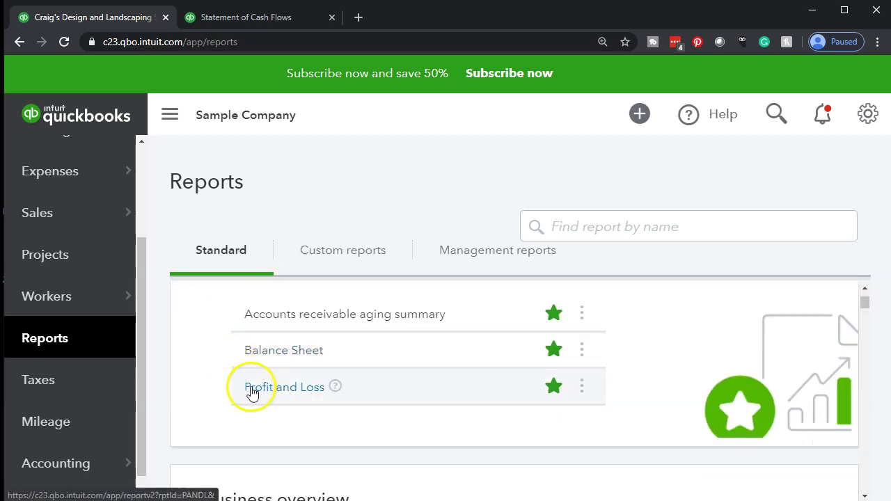
pyautogui.click(252, 390)
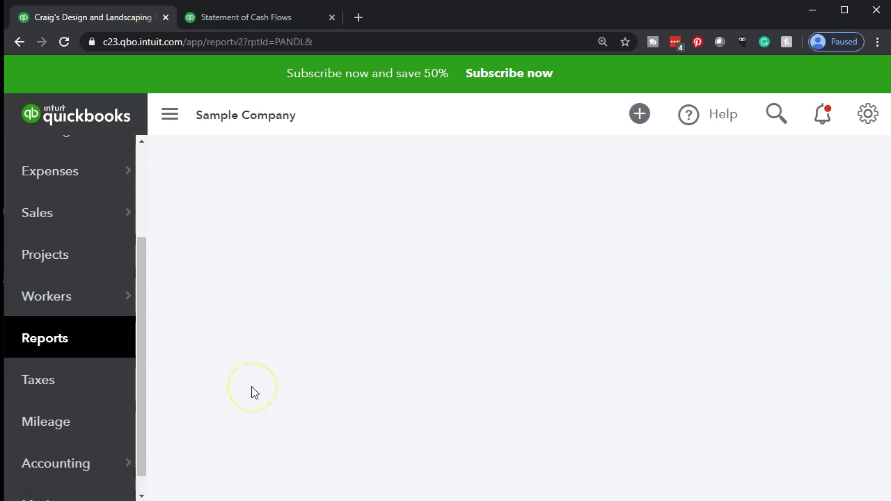
# Step: Set the Profit and Loss period to 01/01/2019 through 12/31/2019 and run the report
pyautogui.scroll(3, 252, 390)
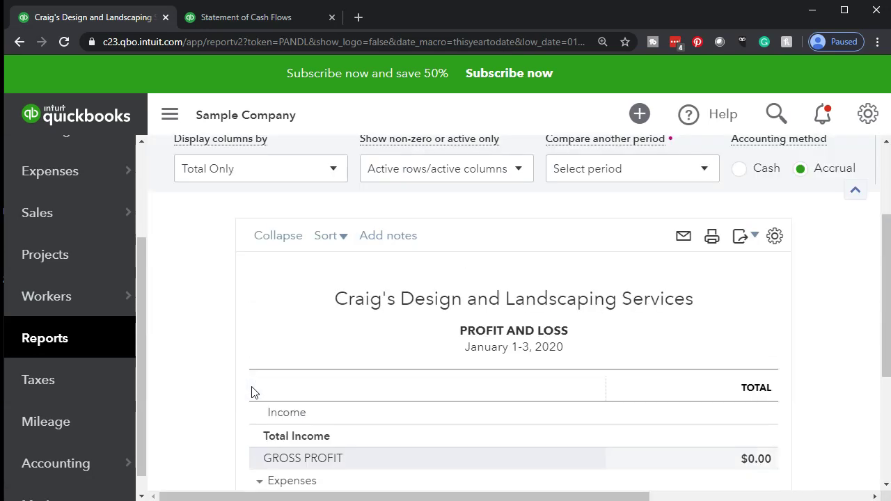
pyautogui.click(437, 247)
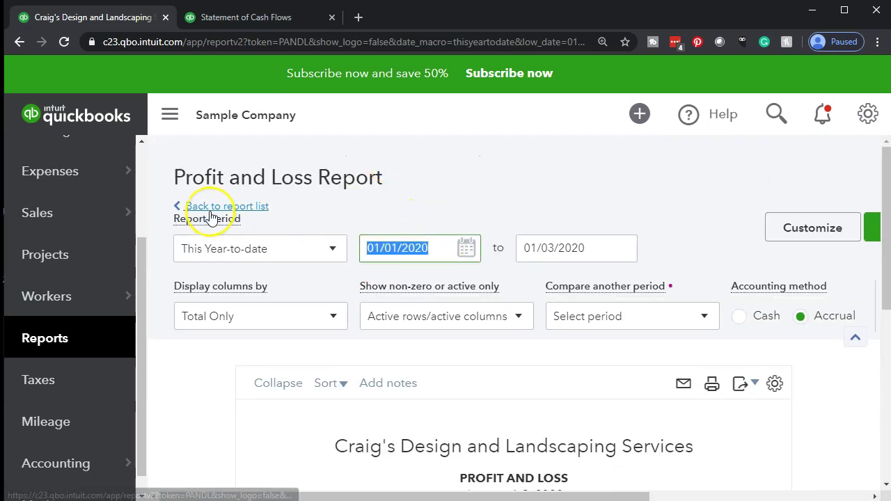
pyautogui.write('01/01/2019')
pyautogui.press('Tab')
pyautogui.write('12/31/2019')
pyautogui.press('Tab')
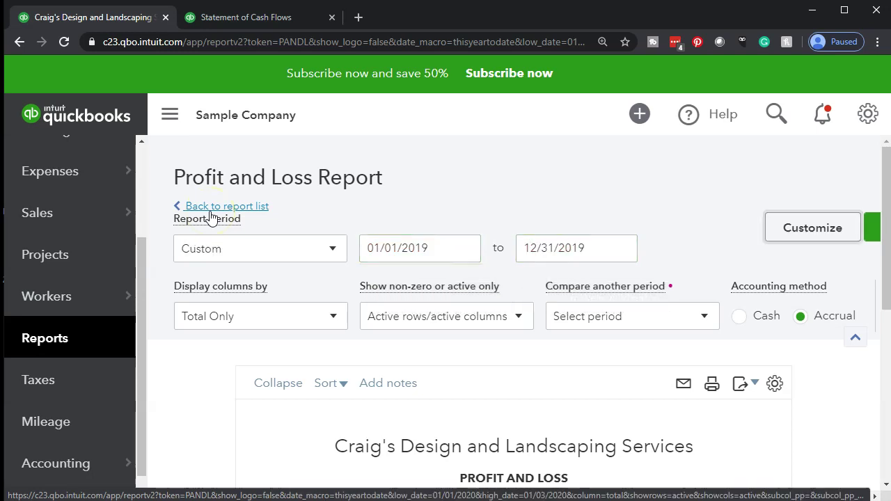
pyautogui.moveTo(635, 491); pyautogui.dragTo(717, 491)
pyautogui.click(812, 317)
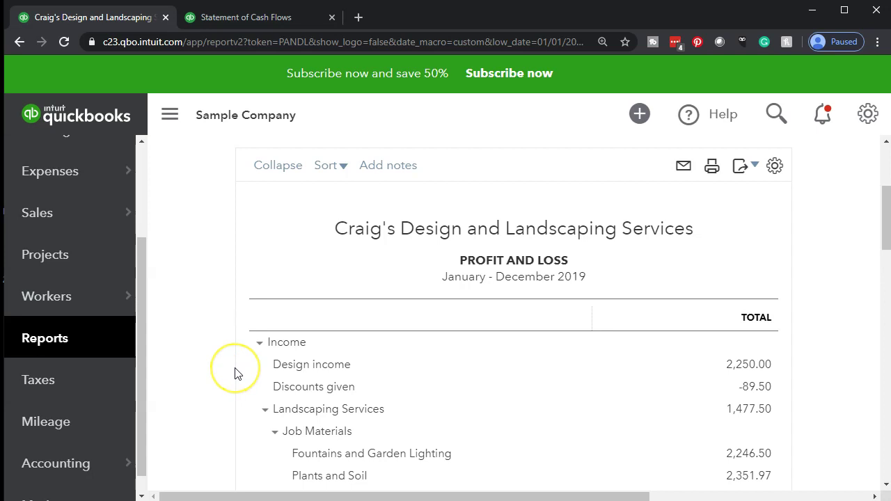
# Step: Review the 2019 Profit and Loss report from the income section down to net income
pyautogui.scroll(-2, 234, 374)
pyautogui.scroll(-7, 235, 374)
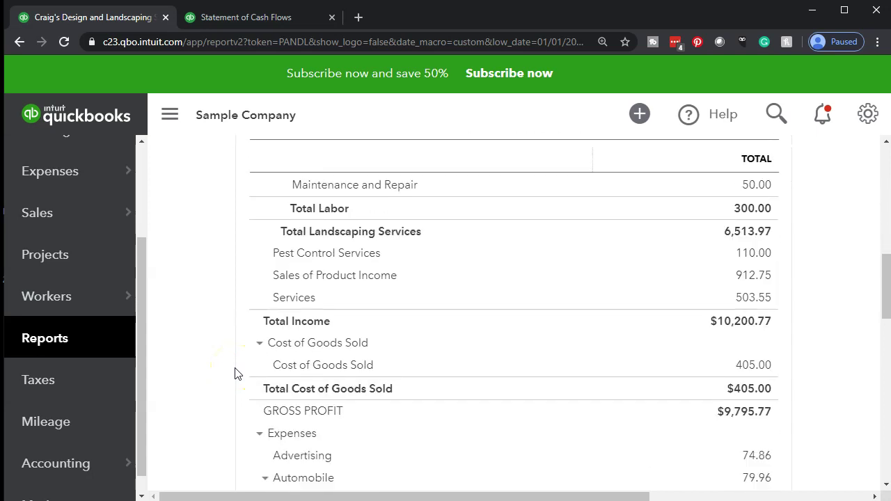
pyautogui.scroll(-9, 234, 374)
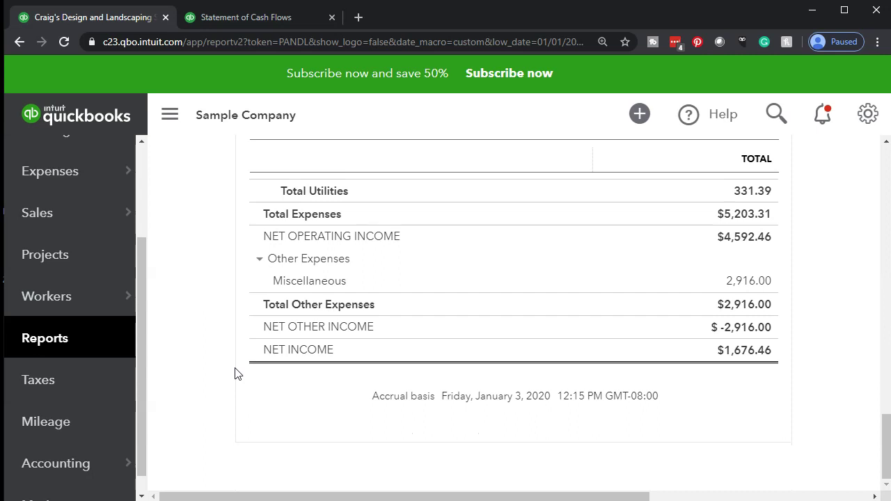
# Step: Review the 2019 Profit and Loss report again from the income section through expenses to net income
pyautogui.scroll(10, 235, 374)
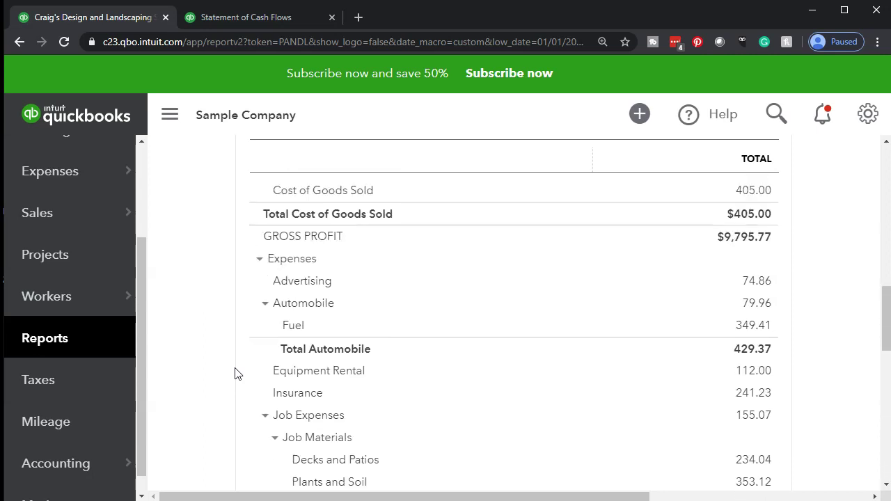
pyautogui.scroll(8, 235, 374)
pyautogui.click(239, 329)
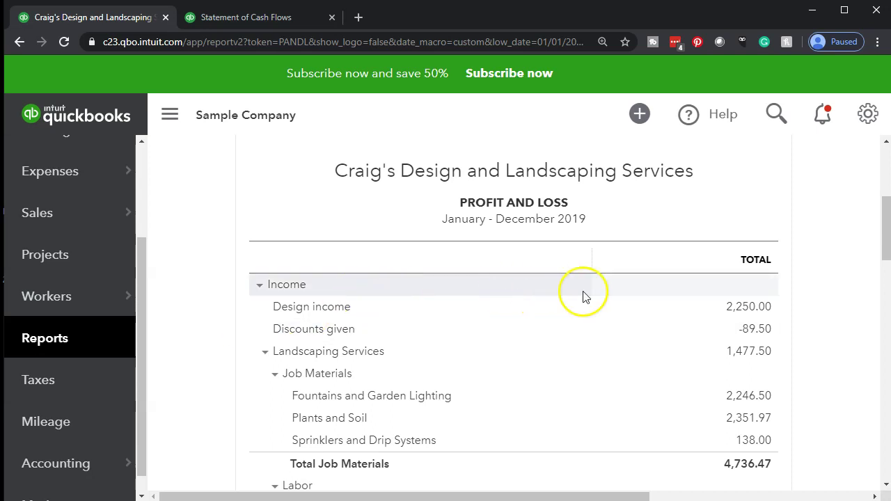
pyautogui.scroll(-1, 627, 311)
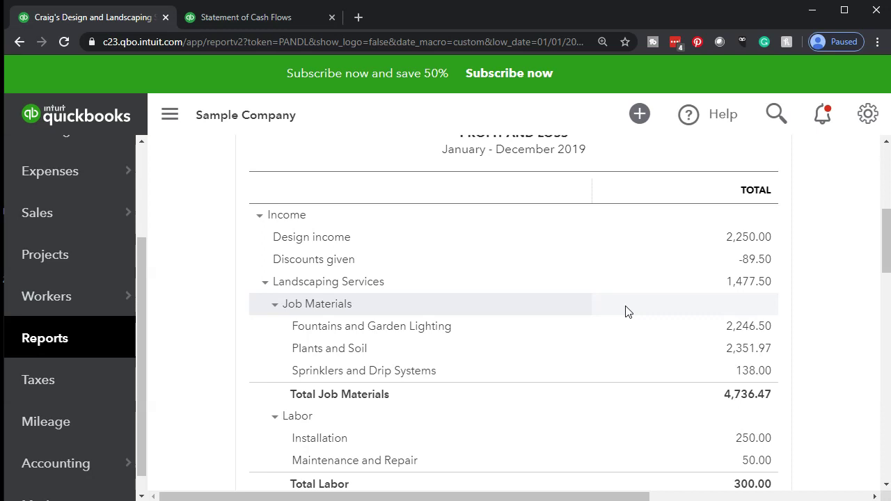
pyautogui.scroll(-10, 625, 311)
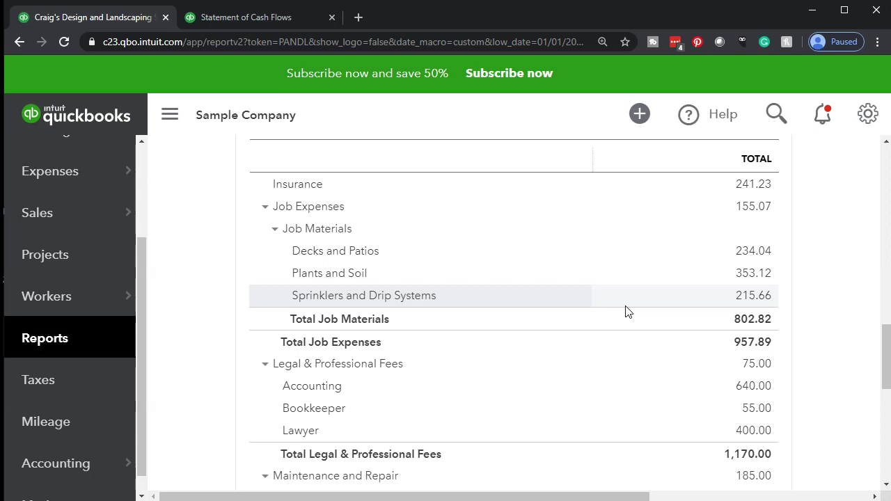
pyautogui.scroll(-1, 626, 311)
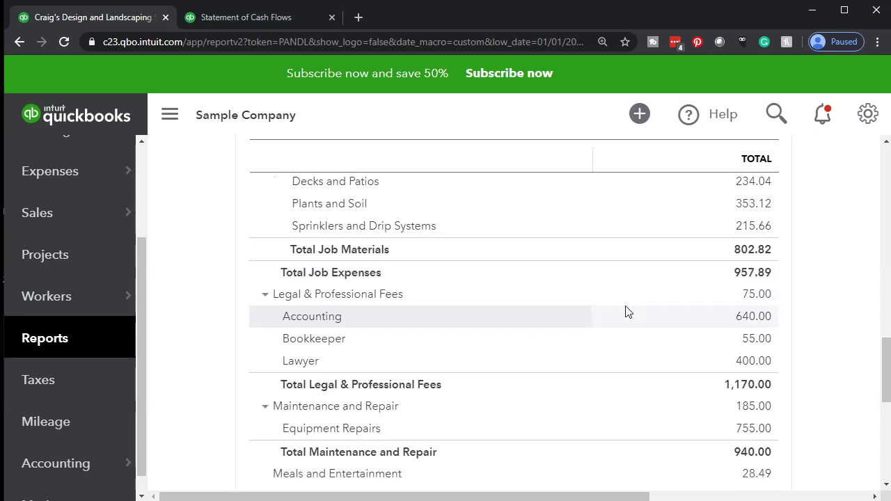
pyautogui.scroll(-6, 626, 311)
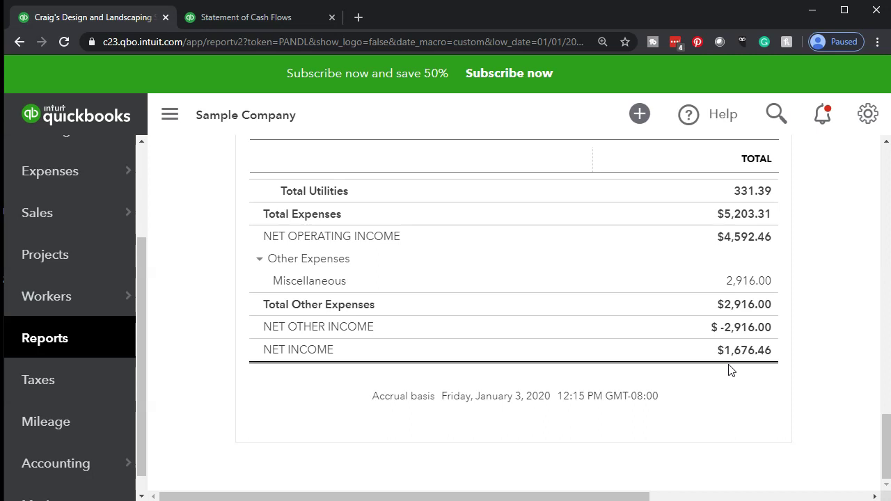
pyautogui.click(772, 373)
# Step: Switch to the Statement of Cash Flows and examine its net income and the receivable, inventory and payable adjustments under operating activities
pyautogui.click(268, 20)
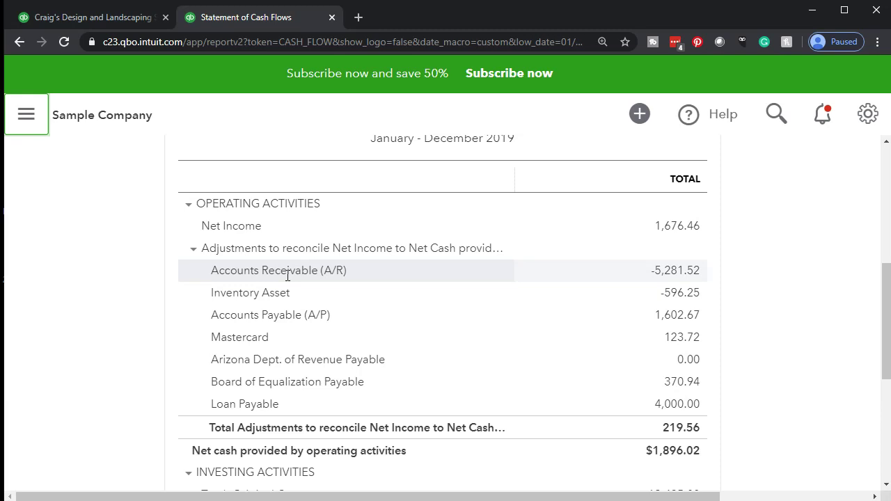
pyautogui.click(335, 281)
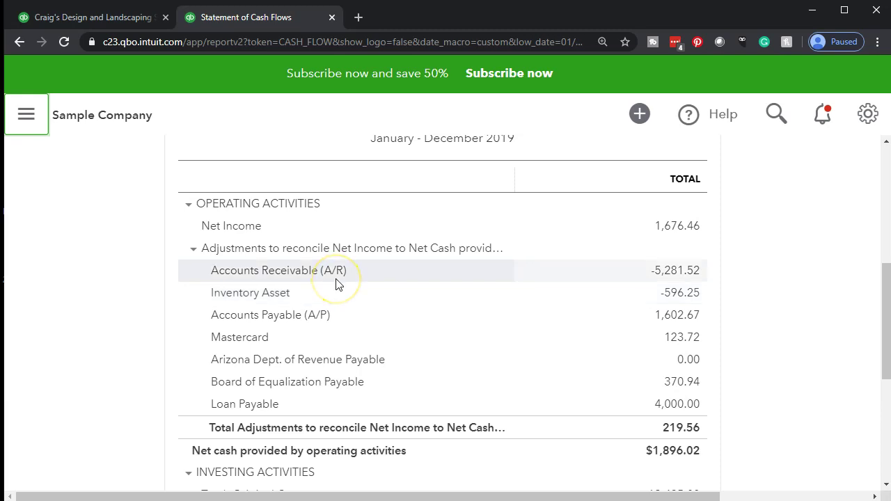
pyautogui.click(337, 330)
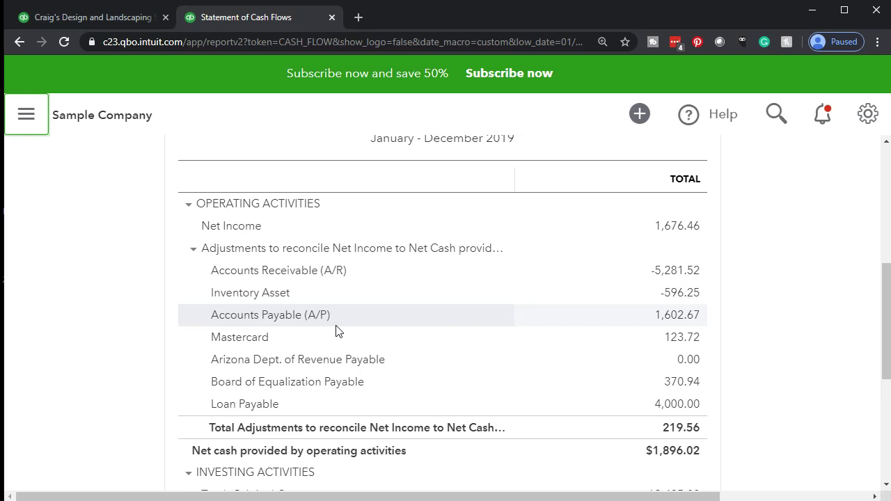
pyautogui.moveTo(338, 306); pyautogui.dragTo(342, 273)
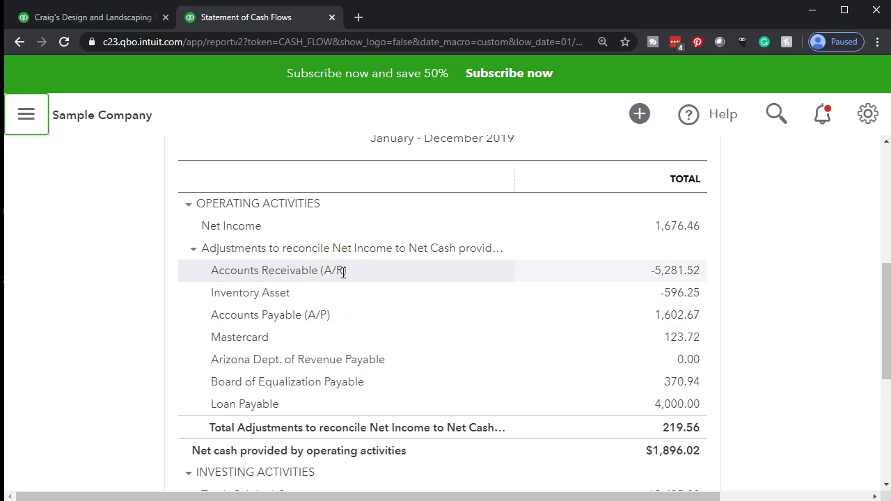
pyautogui.moveTo(341, 289); pyautogui.dragTo(342, 317)
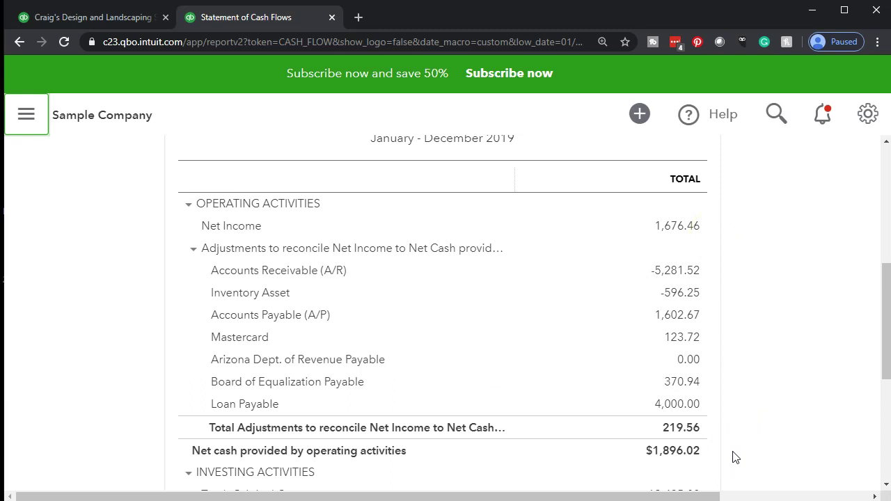
# Step: Review the cash flow totals for operating, investing and financing activities down to the cash at end of period
pyautogui.scroll(-2, 735, 458)
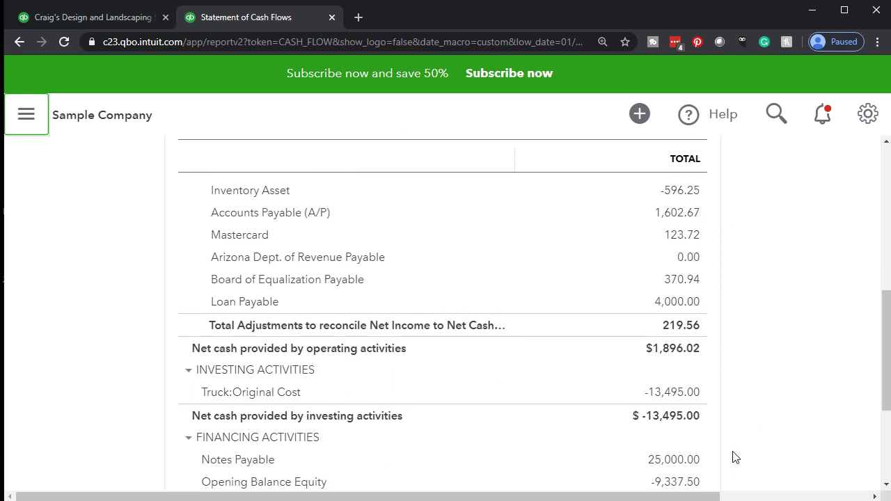
pyautogui.scroll(-1, 735, 458)
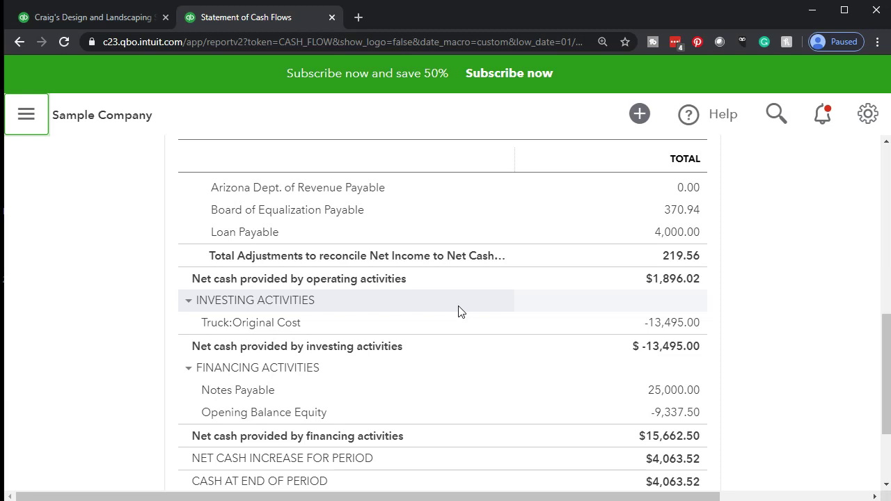
pyautogui.scroll(3, 459, 311)
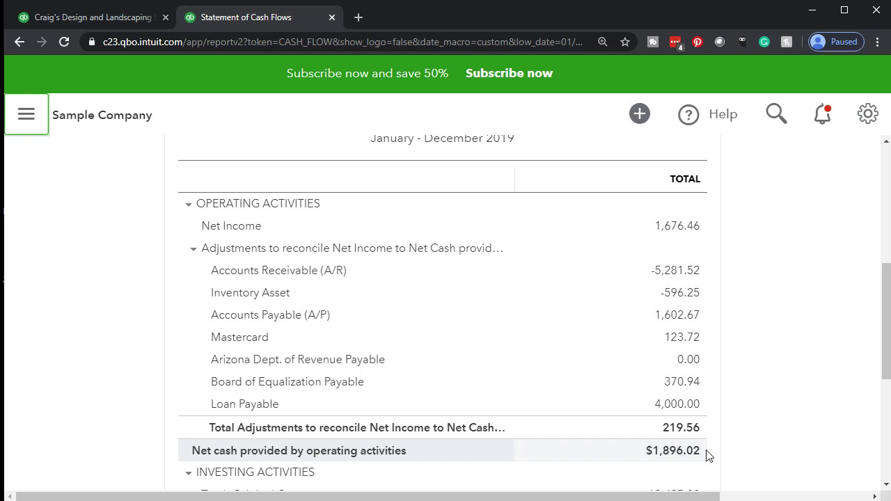
pyautogui.scroll(-2, 709, 456)
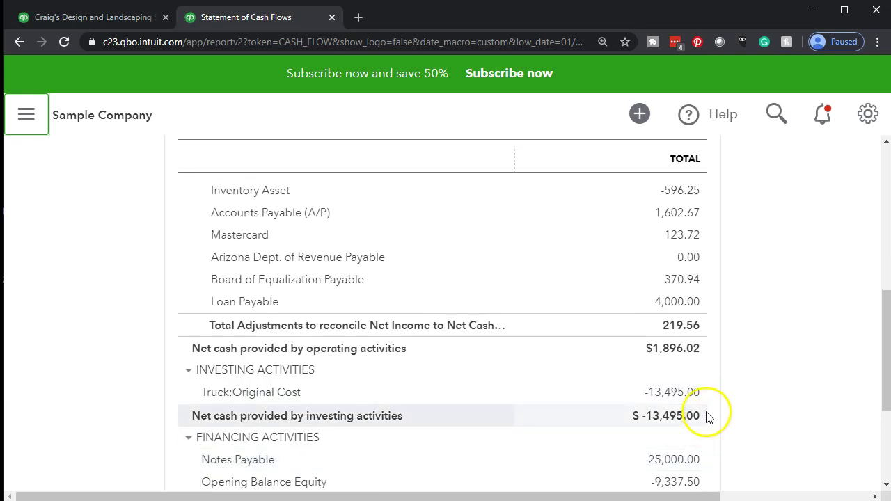
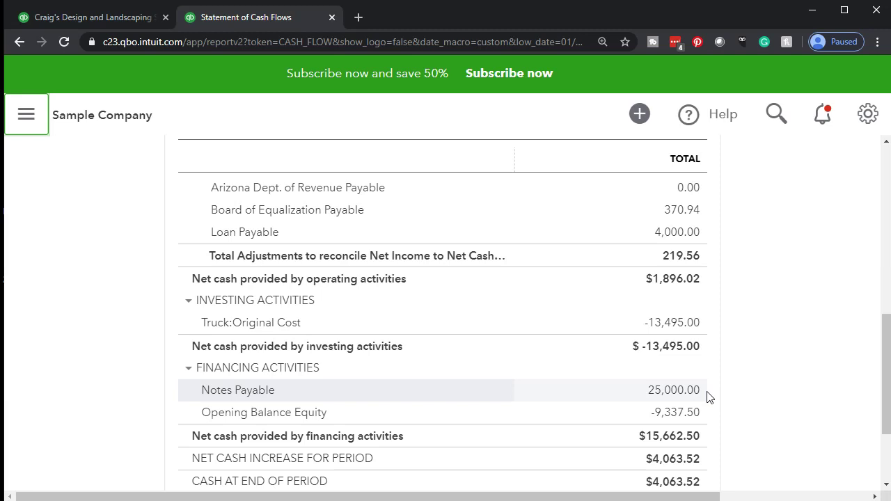
pyautogui.scroll(-1, 708, 397)
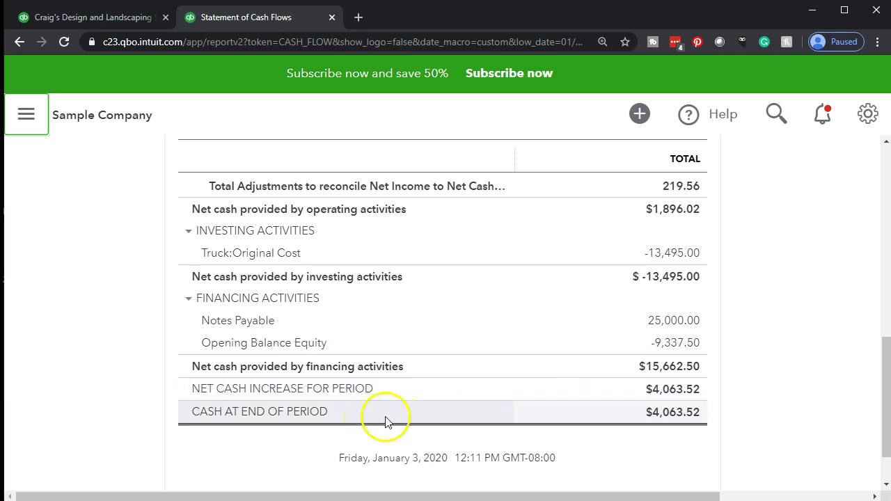
pyautogui.scroll(2, 780, 397)
pyautogui.click(777, 394)
pyautogui.scroll(-2, 776, 395)
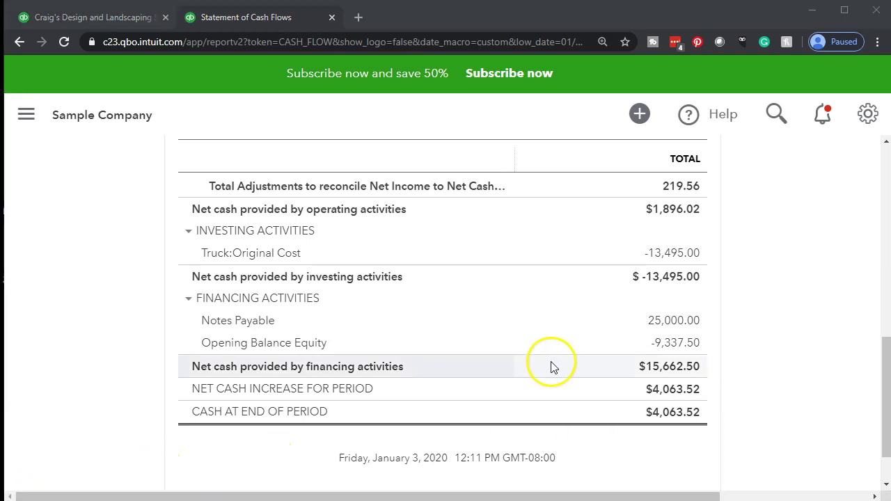
# Step: Return to the Profit and Loss browser tab and open the Balance Sheet from the favorite reports
pyautogui.click(82, 21)
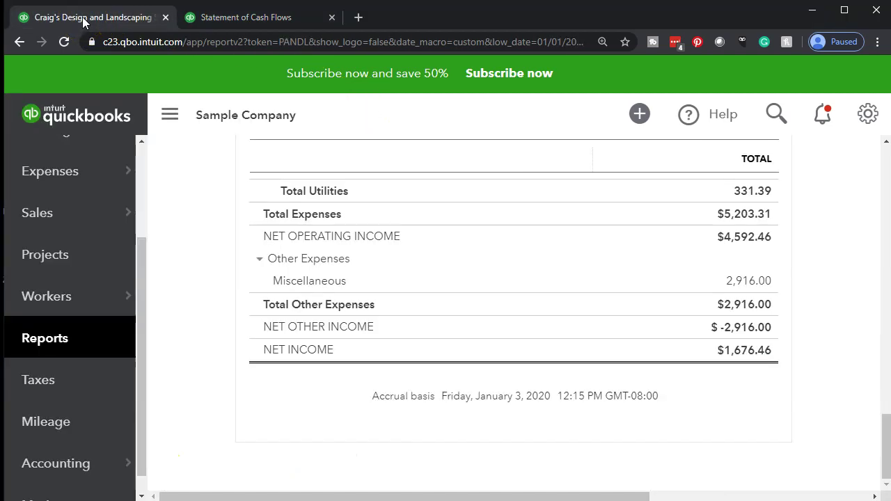
pyautogui.click(66, 341)
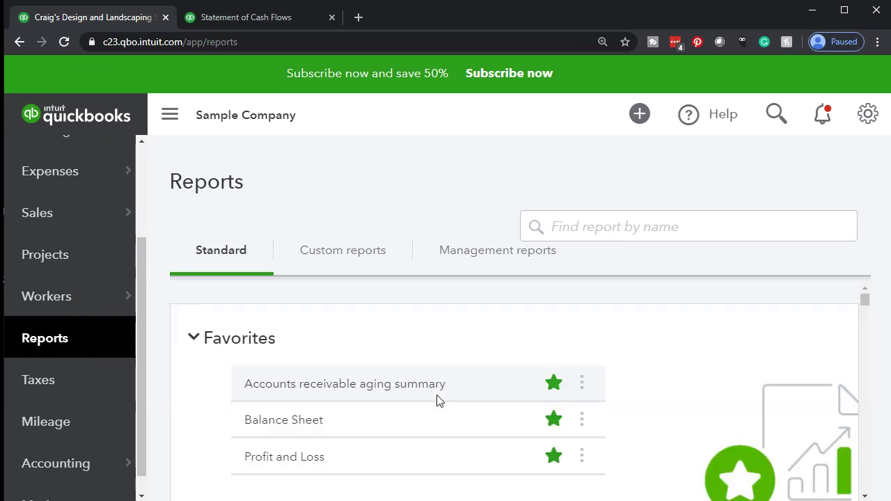
pyautogui.scroll(-1, 418, 398)
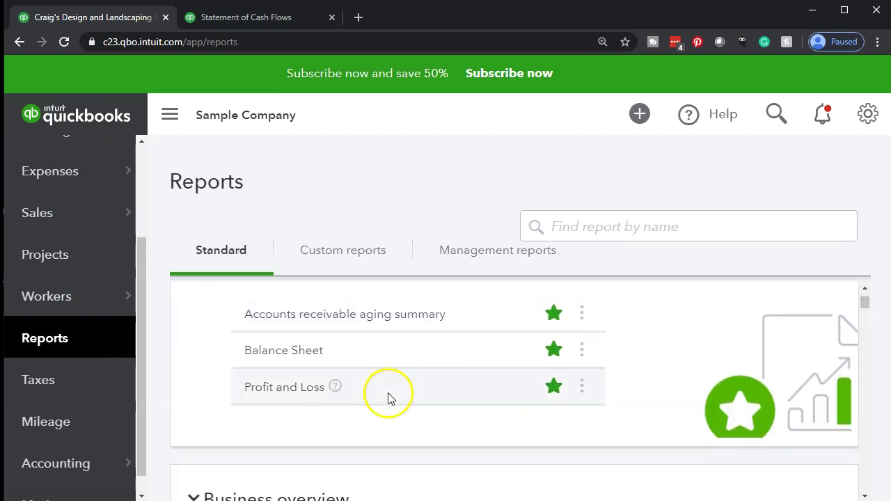
pyautogui.click(275, 352)
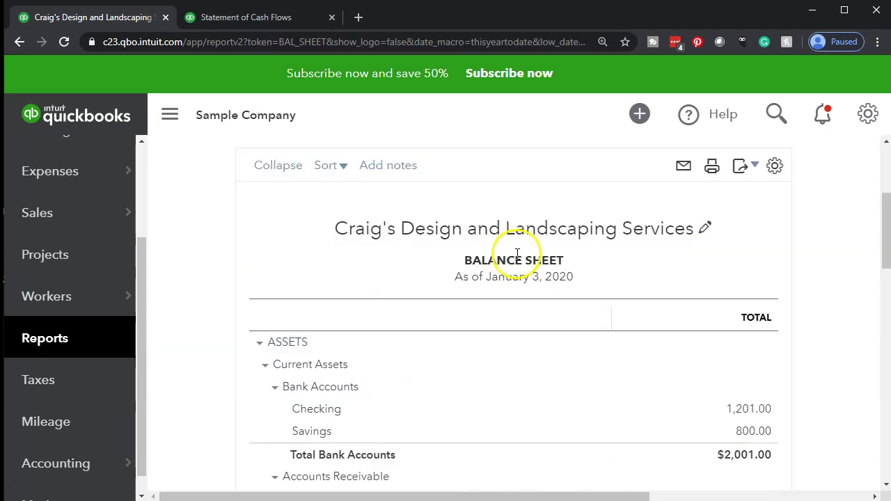
# Step: Set the Balance Sheet period to 01/01/2019 through 12/31/2019 and run the report
pyautogui.scroll(3, 501, 244)
pyautogui.click(446, 249)
pyautogui.moveTo(120, 180)
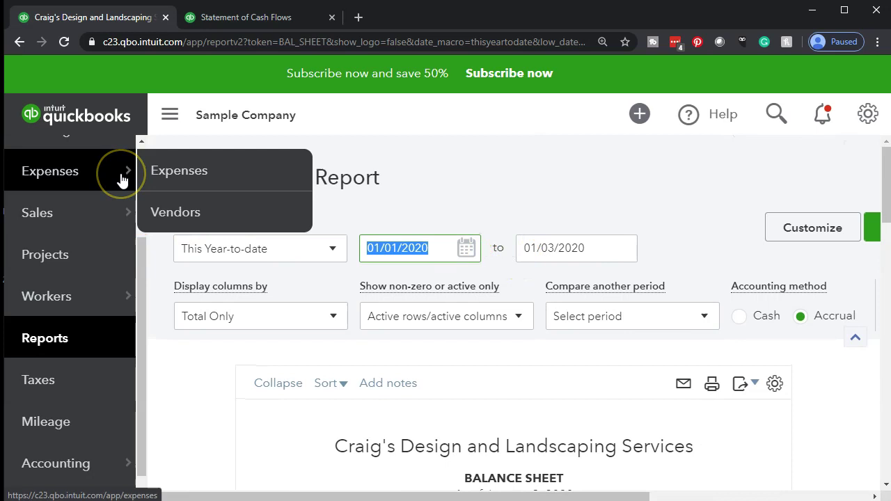
pyautogui.write('0101119')
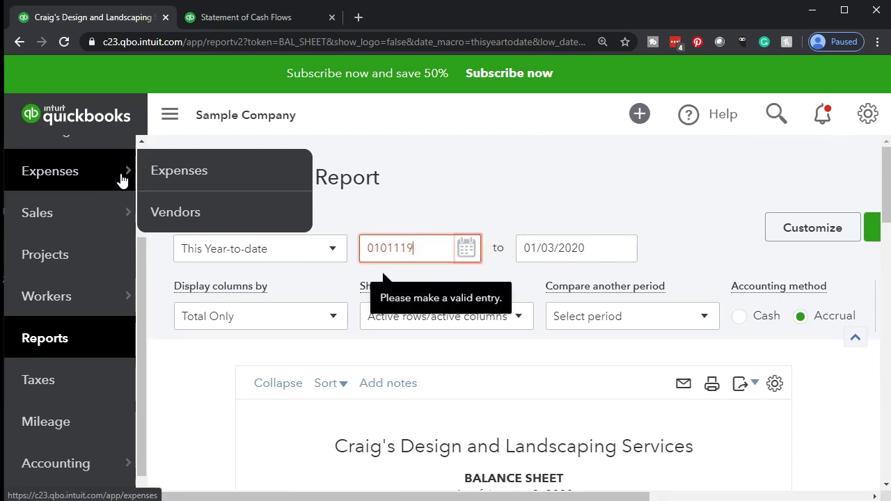
pyautogui.press('Tab')
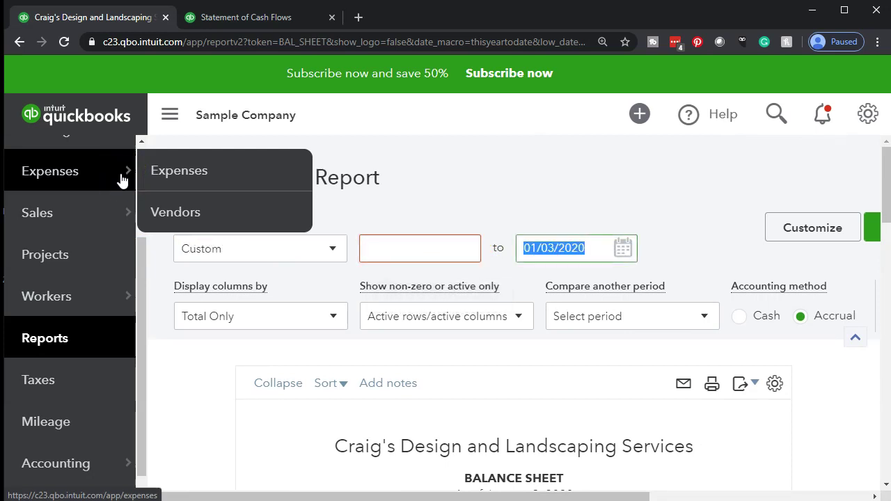
pyautogui.click(397, 241)
pyautogui.write('01/01/2019')
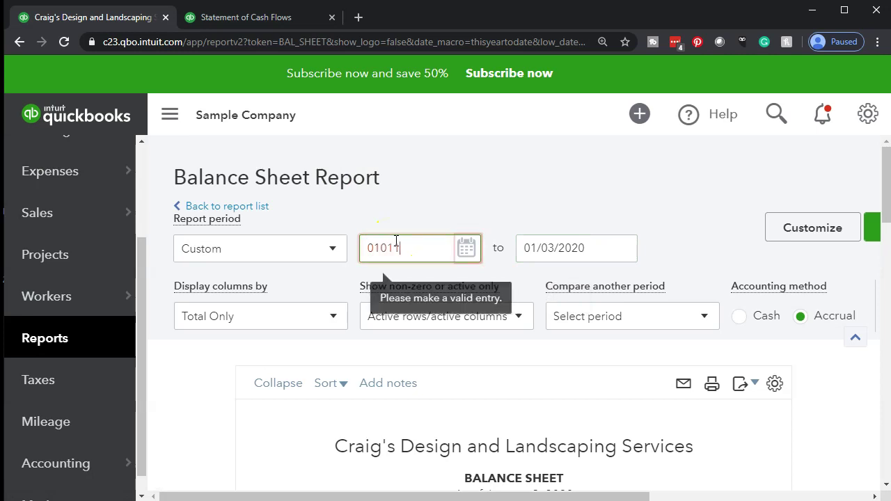
pyautogui.press('Tab')
pyautogui.write('12/31/2019')
pyautogui.press('Tab')
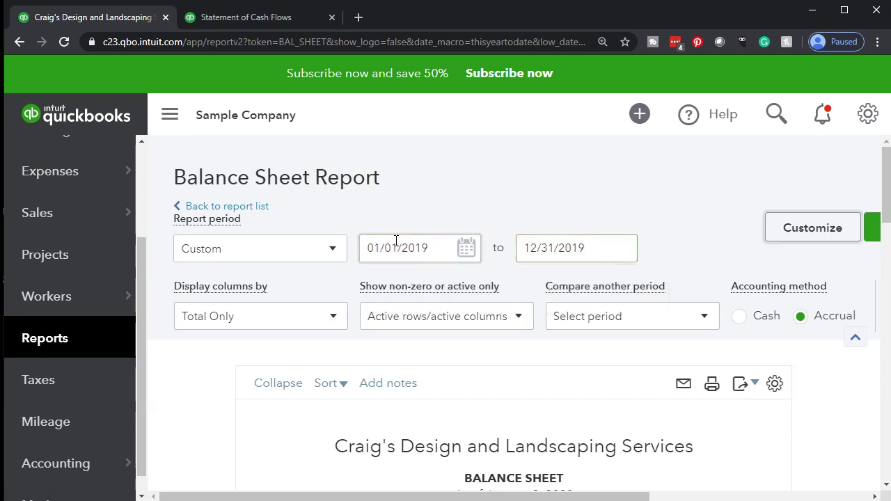
pyautogui.moveTo(550, 496); pyautogui.dragTo(671, 497)
pyautogui.click(740, 318)
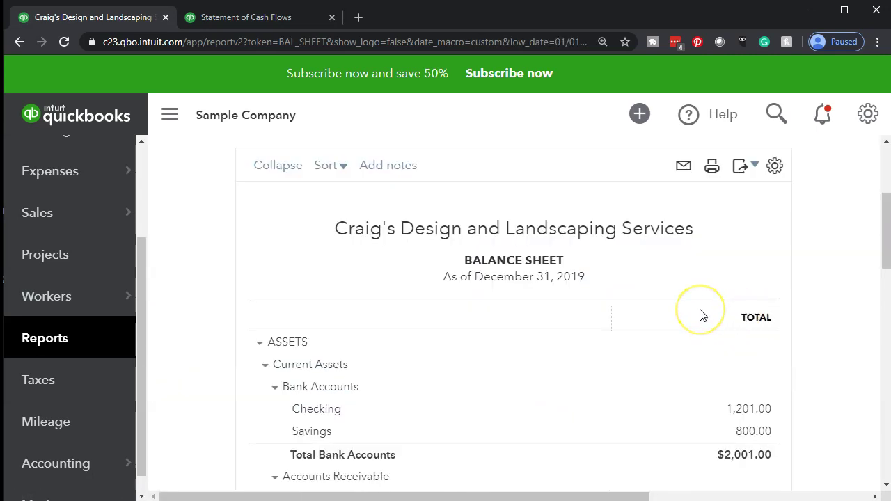
# Step: Compare the current assets on the 2019 Balance Sheet with the cash at end of period on the Statement of Cash Flows
pyautogui.scroll(-1, 702, 315)
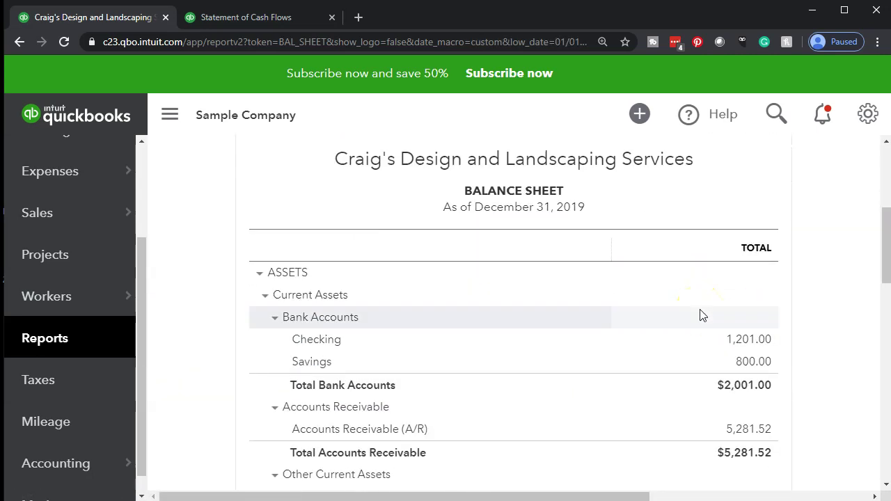
pyautogui.scroll(-1, 702, 316)
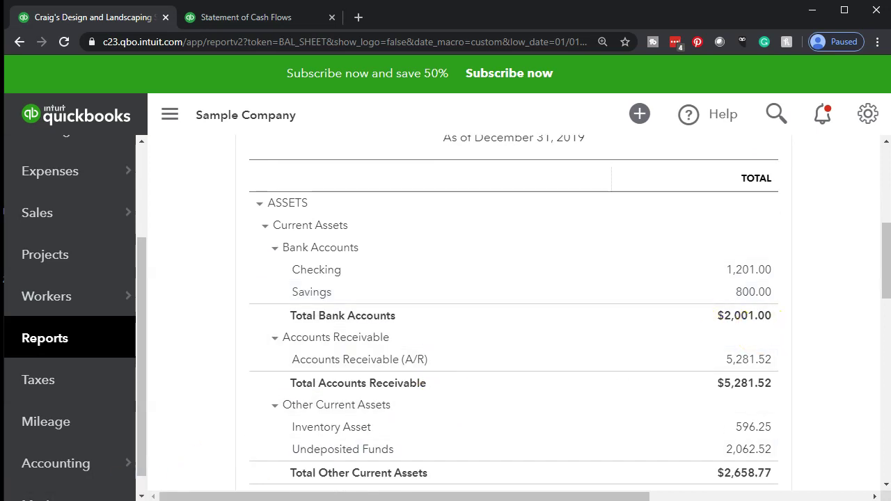
pyautogui.hotkey('ctrl', 'Tab')
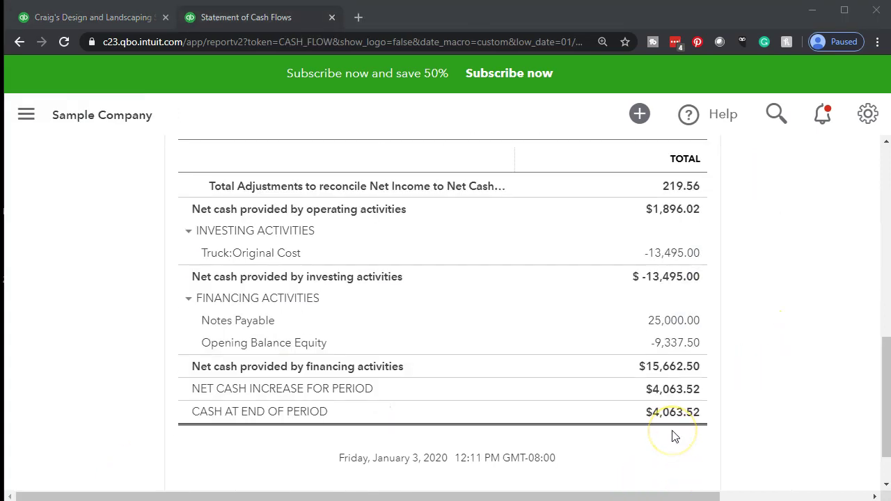
# Step: Switch to the Balance Sheet and add total bank accounts 2001 and undeposited funds 2062.52 in Calculator
pyautogui.click(110, 21)
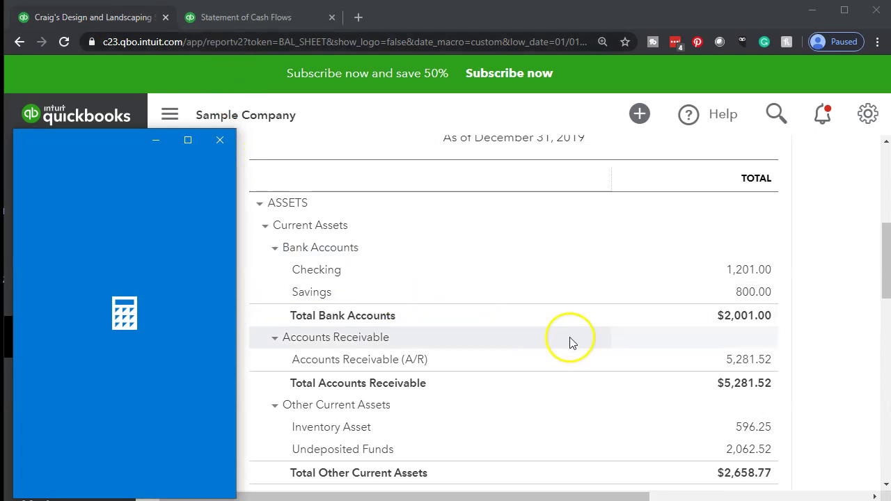
pyautogui.write('2001')
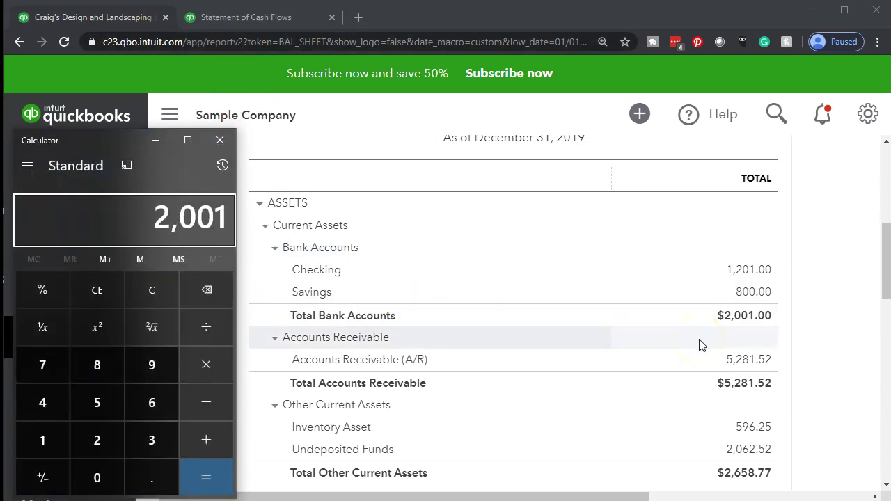
pyautogui.press('+')
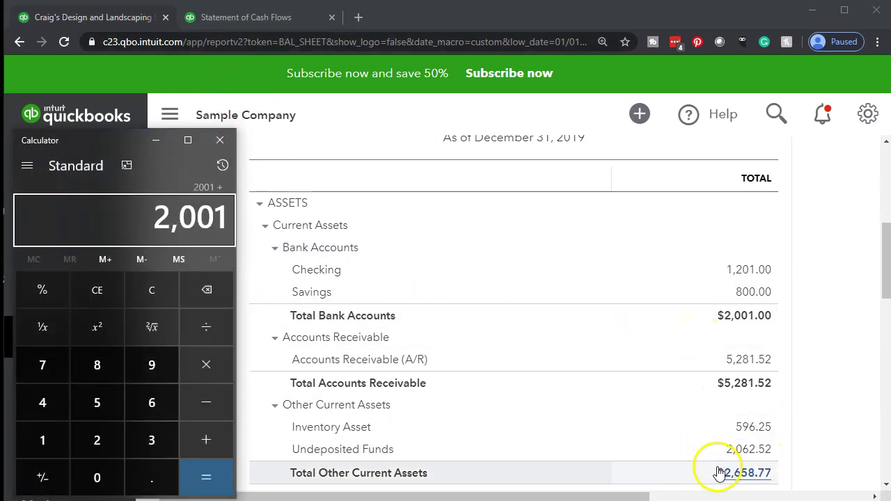
pyautogui.write('2062.52')
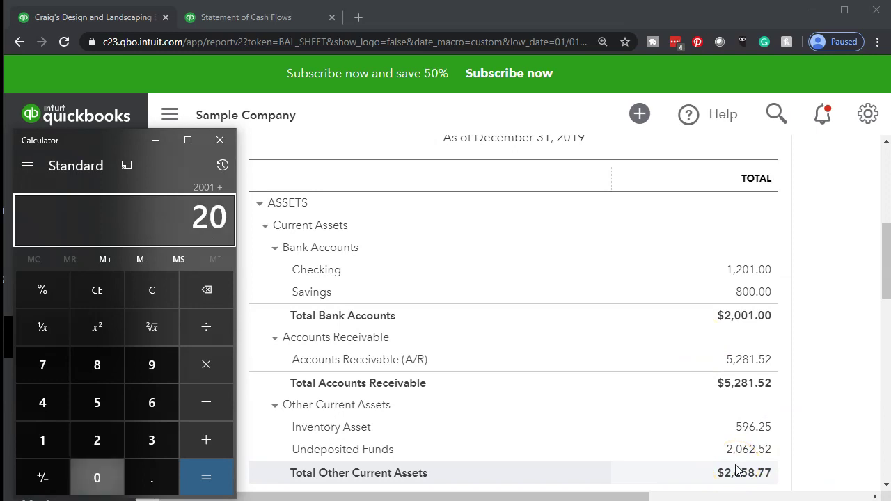
pyautogui.press('Return')
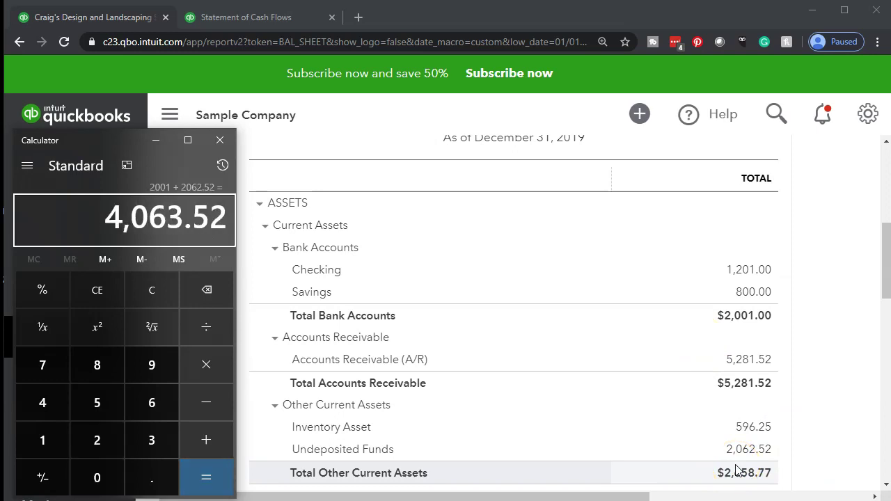
pyautogui.moveTo(77, 146); pyautogui.dragTo(890, 147)
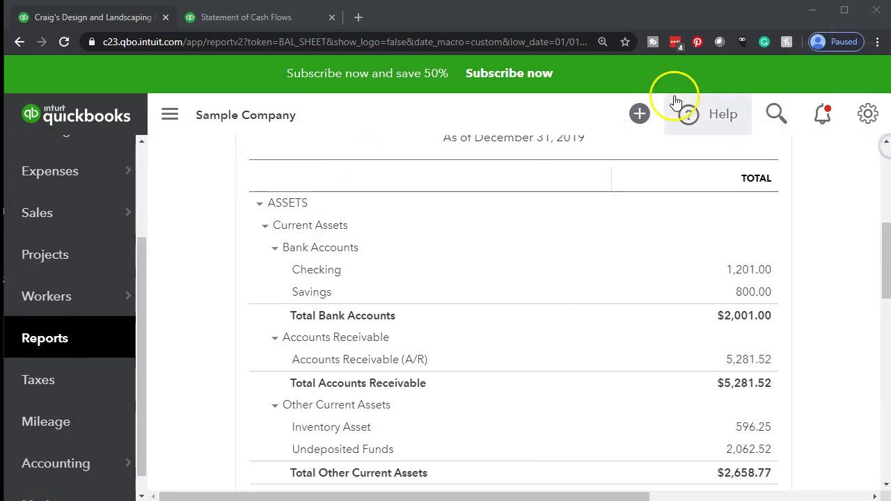
# Step: Compare the cash at end of period on the Statement of Cash Flows with the bank accounts and undeposited funds on the Balance Sheet
pyautogui.click(236, 19)
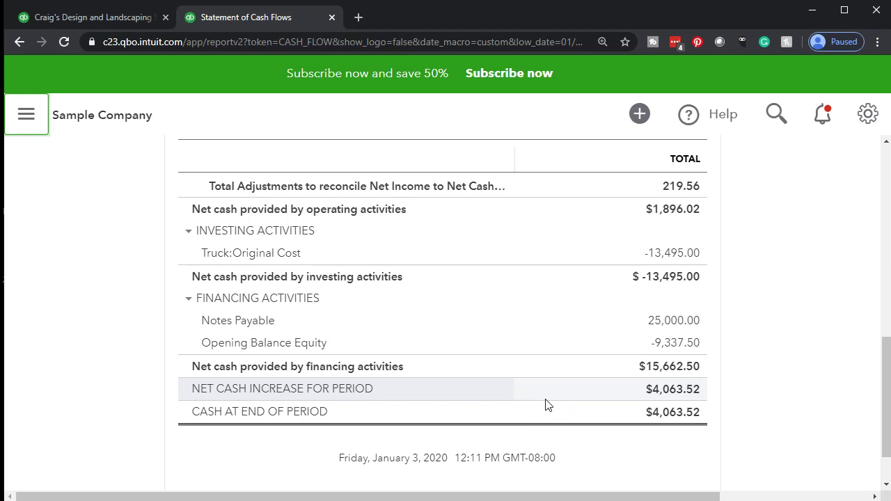
pyautogui.click(120, 17)
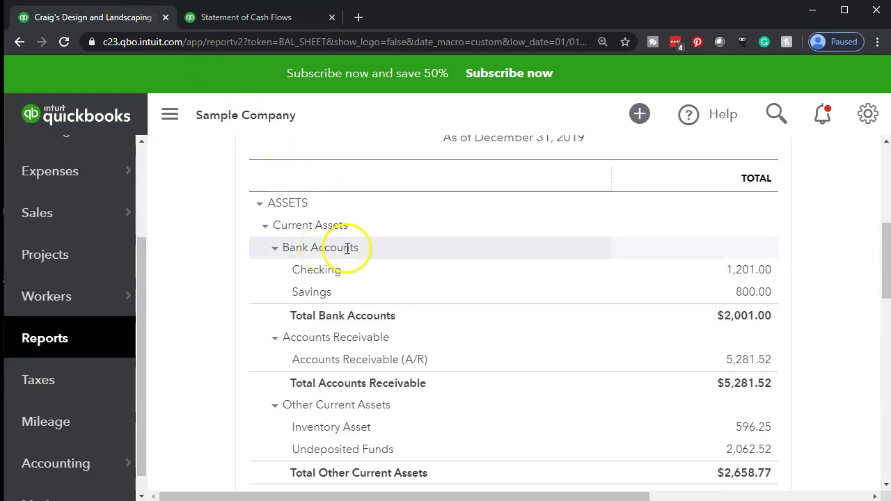
pyautogui.click(262, 25)
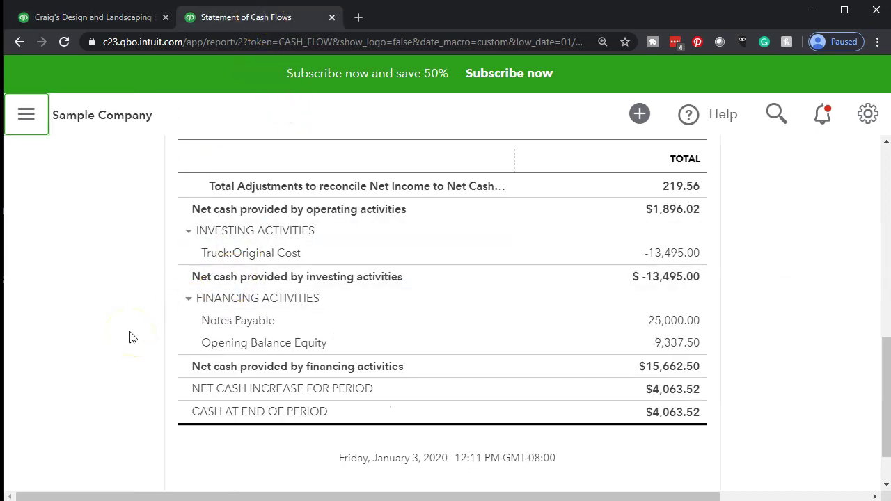
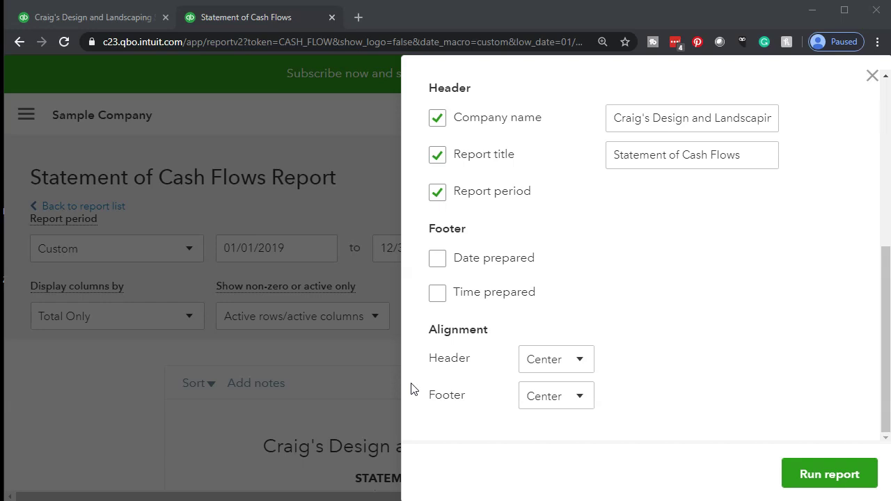
# Step: Run the customized Statement of Cash Flows with the date and time prepared footers off, and check the reformatted amounts
pyautogui.click(491, 238)
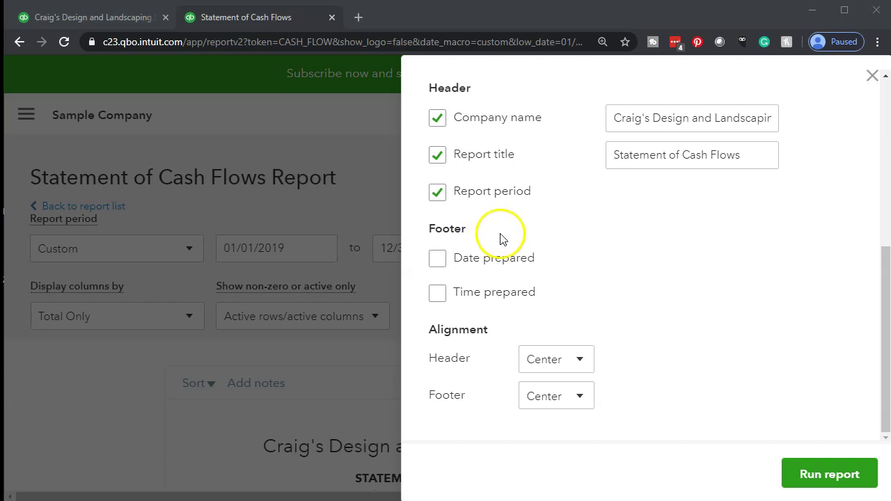
pyautogui.click(824, 473)
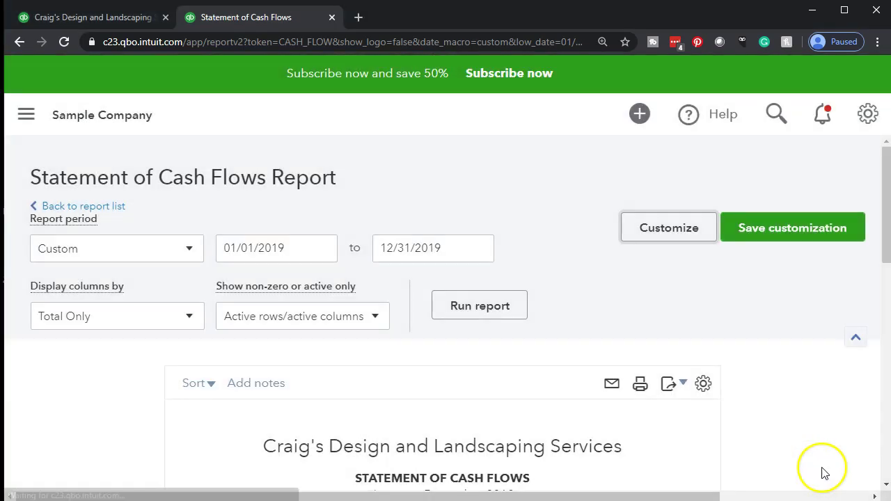
pyautogui.scroll(-3, 820, 472)
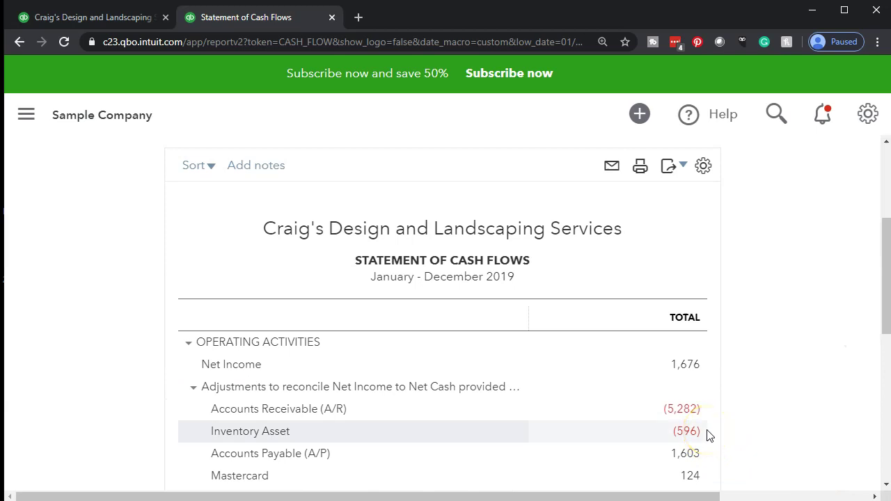
pyautogui.scroll(-2, 709, 435)
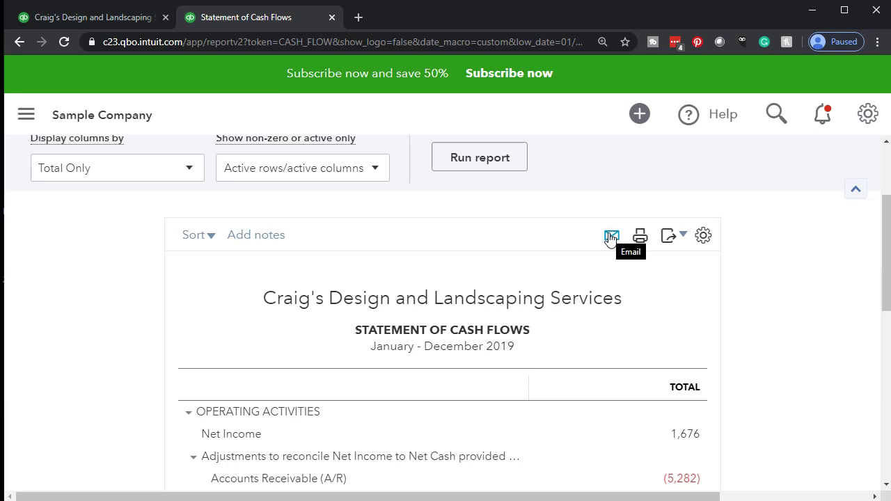
# Step: Print all pages of the Statement of Cash Flows in portrait orientation to CutePDF Writer, and close the print preview
pyautogui.click(684, 236)
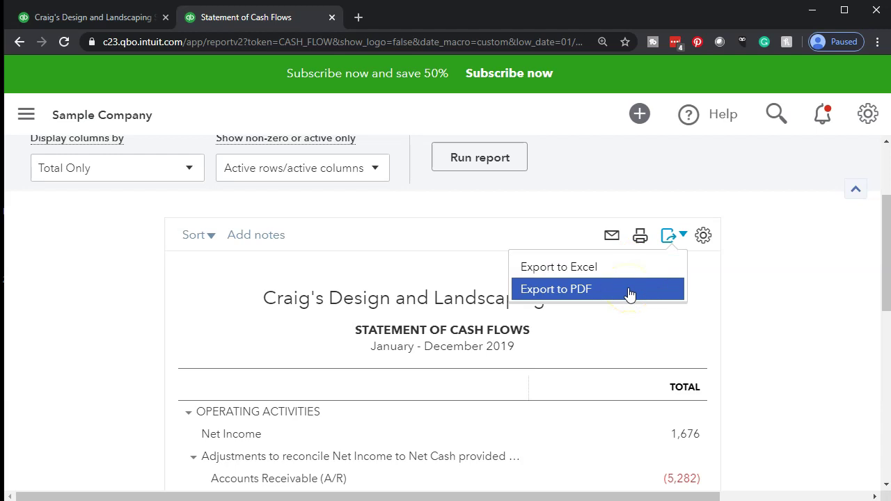
pyautogui.click(772, 280)
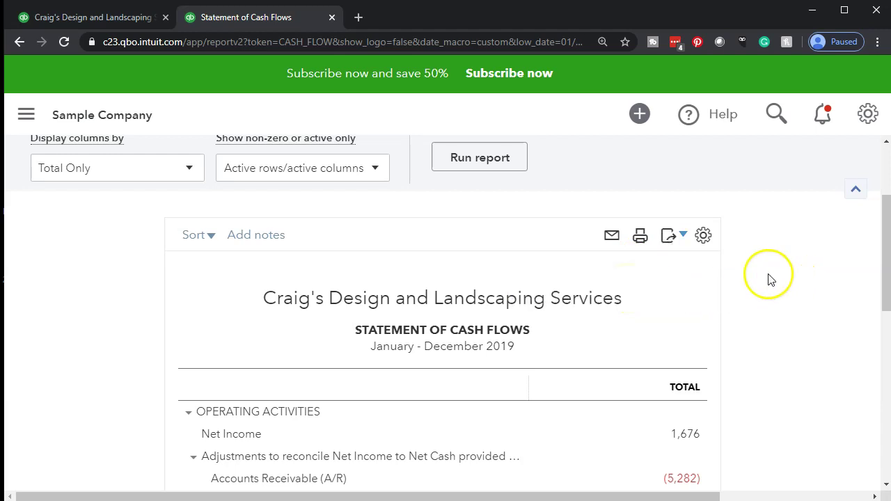
pyautogui.click(639, 242)
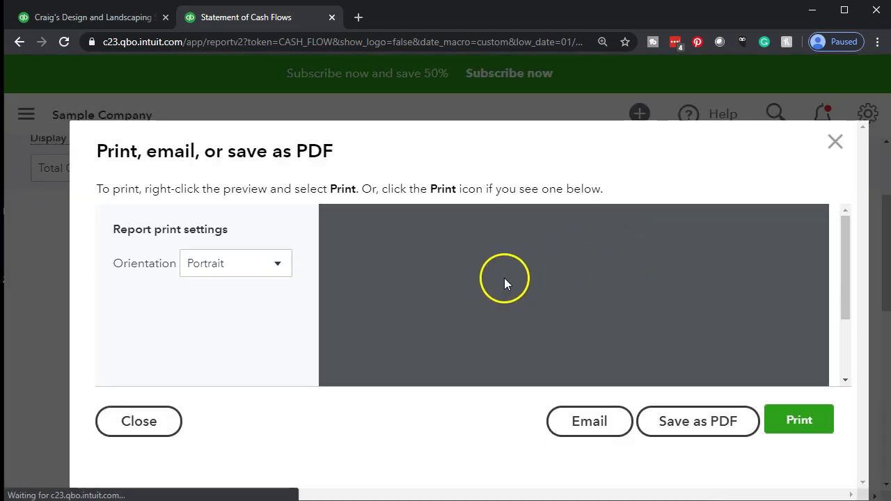
pyautogui.click(791, 421)
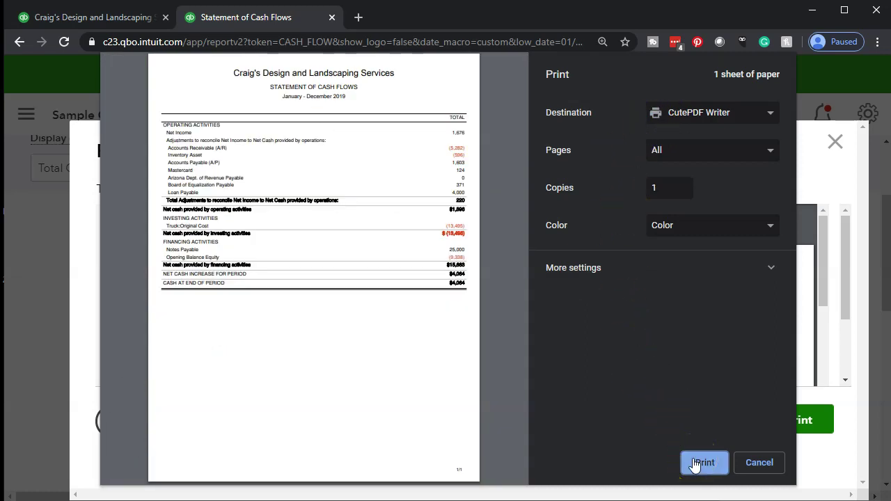
pyautogui.click(694, 464)
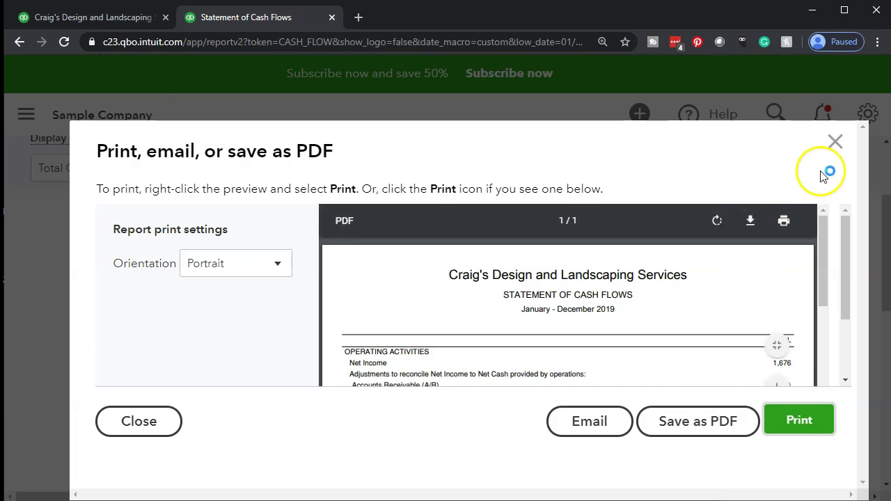
pyautogui.click(834, 144)
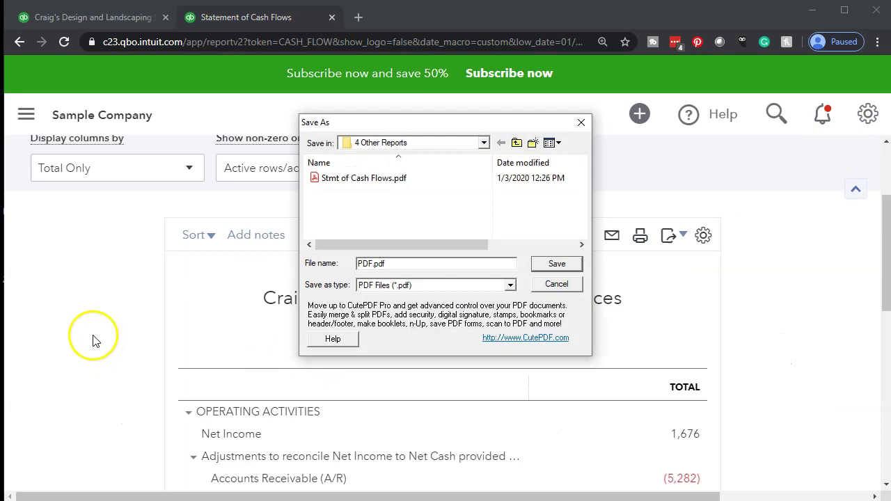
# Step: Save the PDF as Stmt of Cash Flows.pdf in the 4 Other Reports folder, replacing the existing file
pyautogui.click(343, 184)
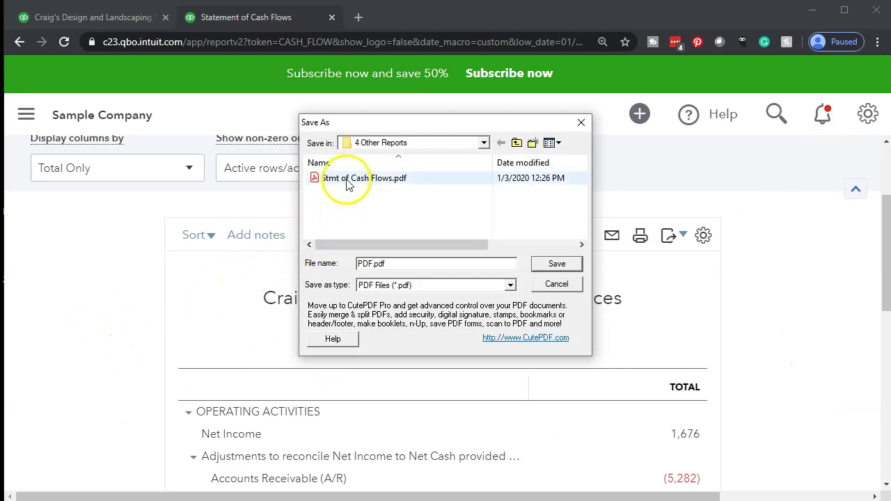
pyautogui.click(353, 160)
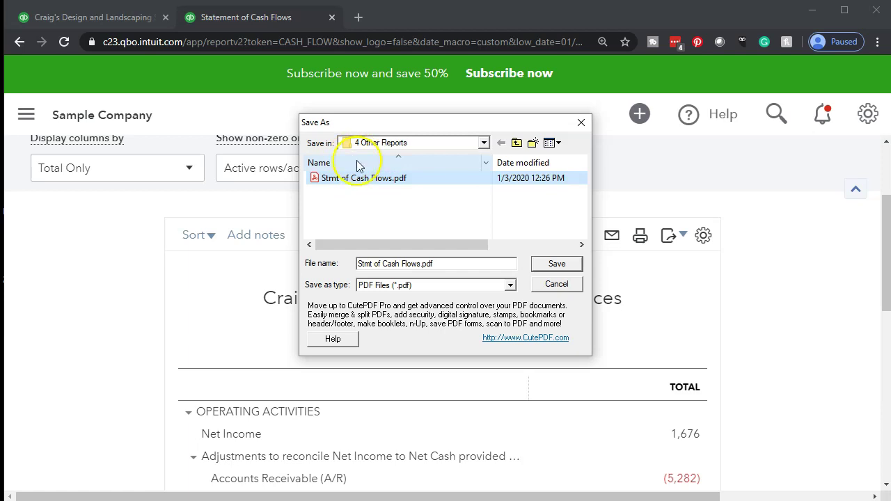
pyautogui.click(390, 258)
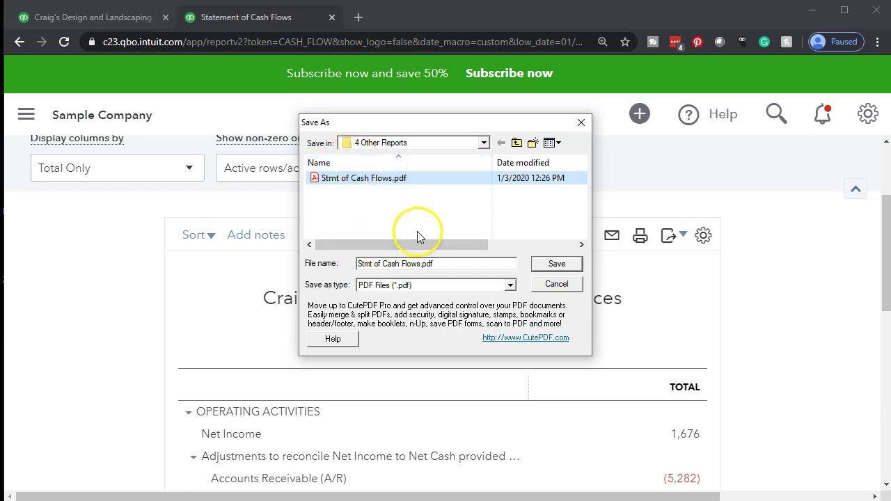
pyautogui.click(549, 265)
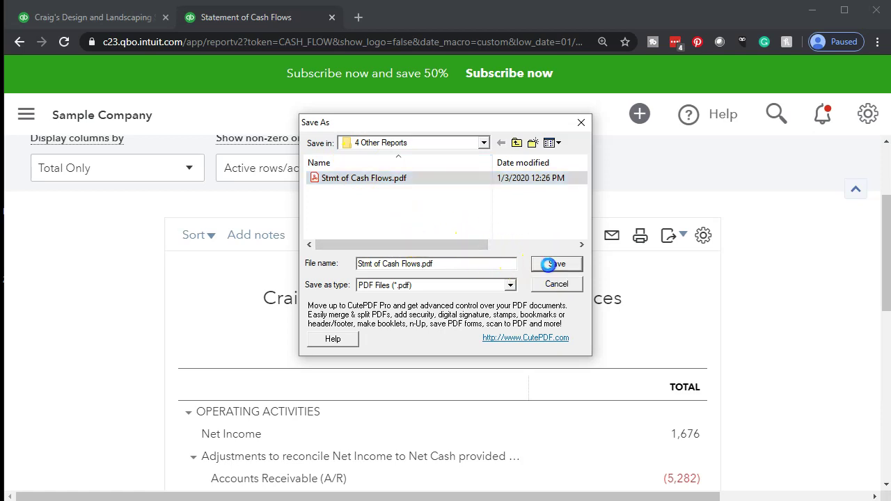
pyautogui.click(484, 245)
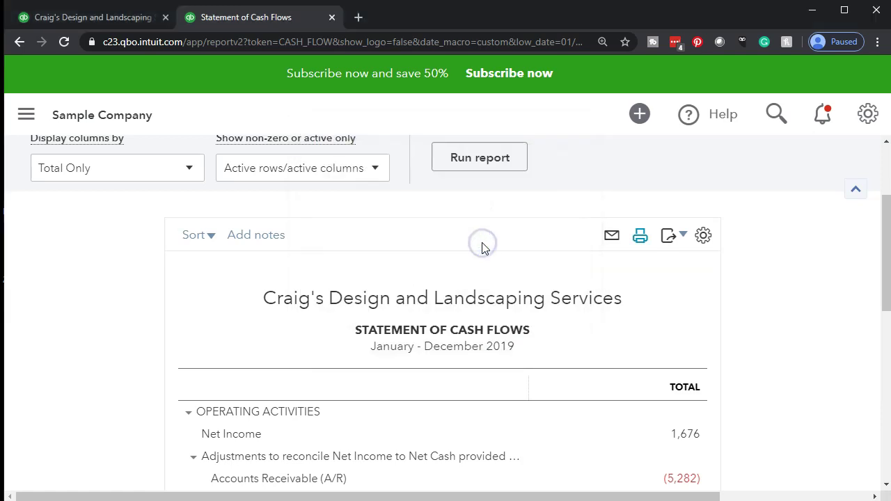
# Step: Export the Statement of Cash Flows to Excel and make the worksheet's page breaks show in Normal view
pyautogui.click(681, 241)
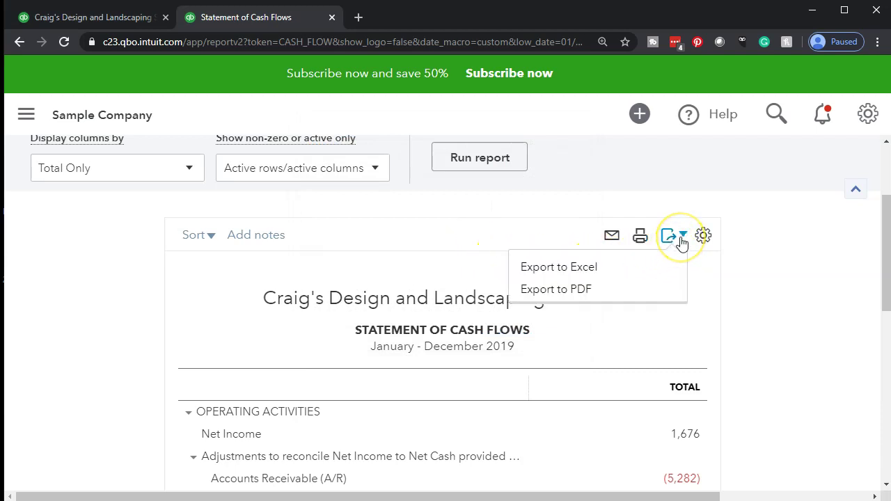
pyautogui.click(628, 268)
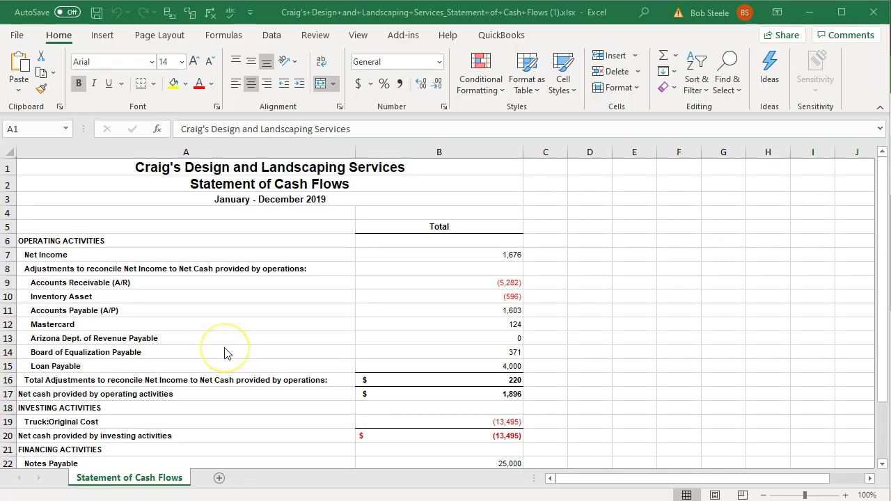
pyautogui.click(716, 495)
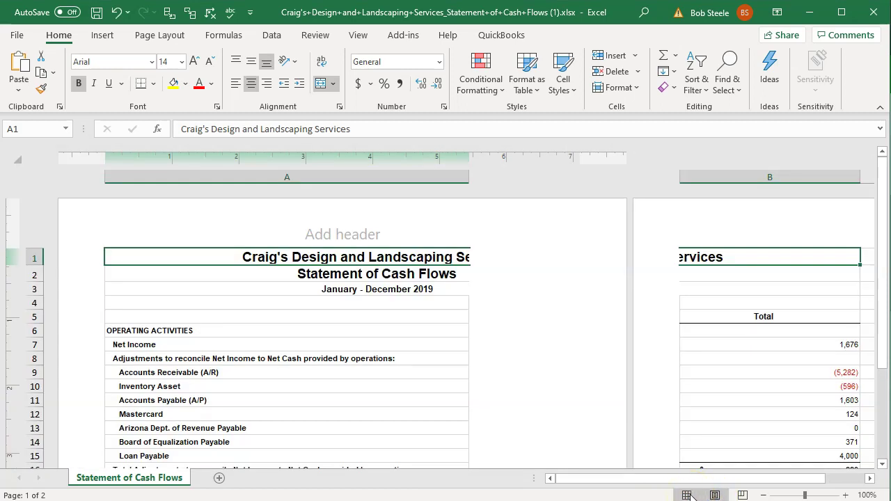
pyautogui.click(687, 495)
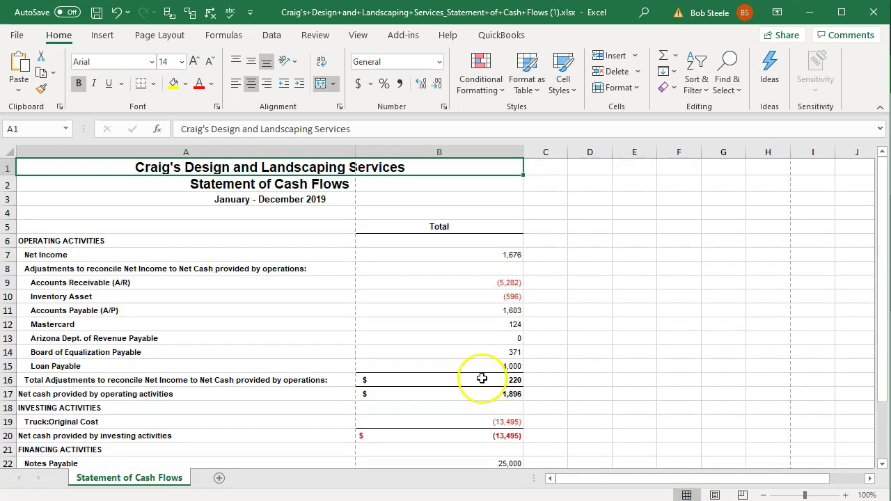
# Step: Narrow columns A and B of the exported worksheet so that both fit within one printed page width
pyautogui.scroll(-5, 394, 339)
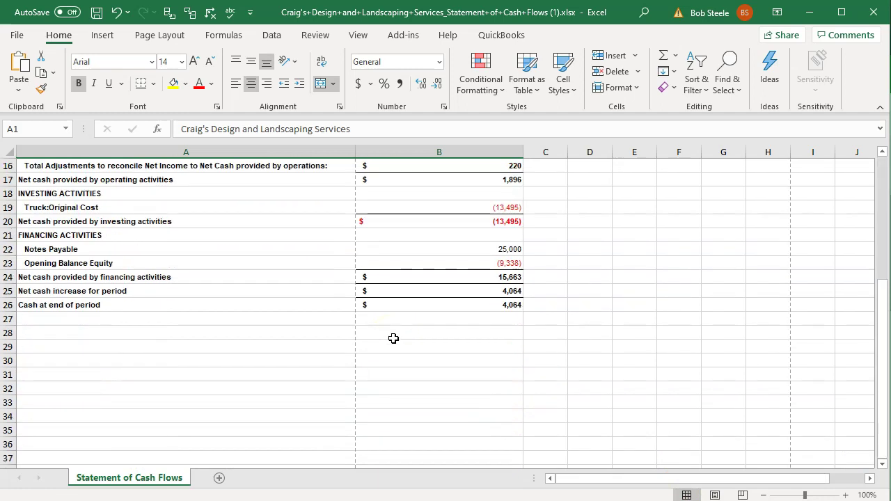
pyautogui.scroll(5, 392, 339)
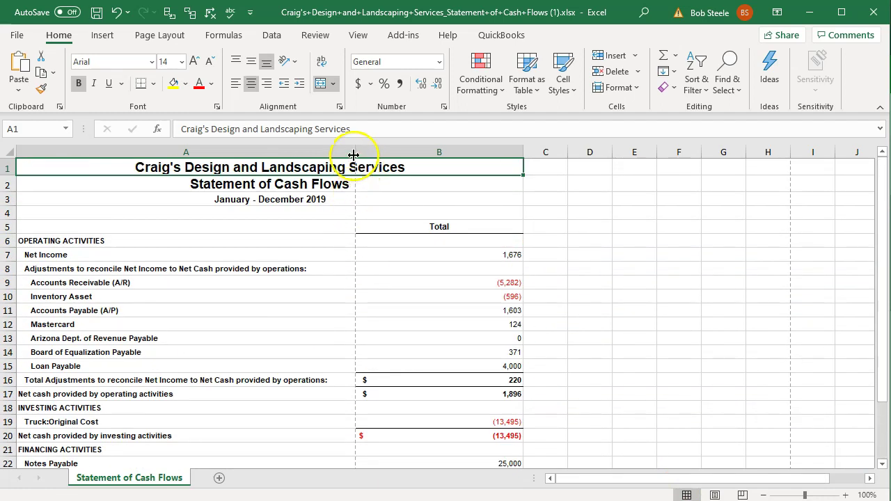
pyautogui.moveTo(355, 153); pyautogui.dragTo(332, 153)
pyautogui.scroll(-5, 404, 291)
pyautogui.scroll(5, 418, 265)
pyautogui.moveTo(499, 152); pyautogui.dragTo(429, 158)
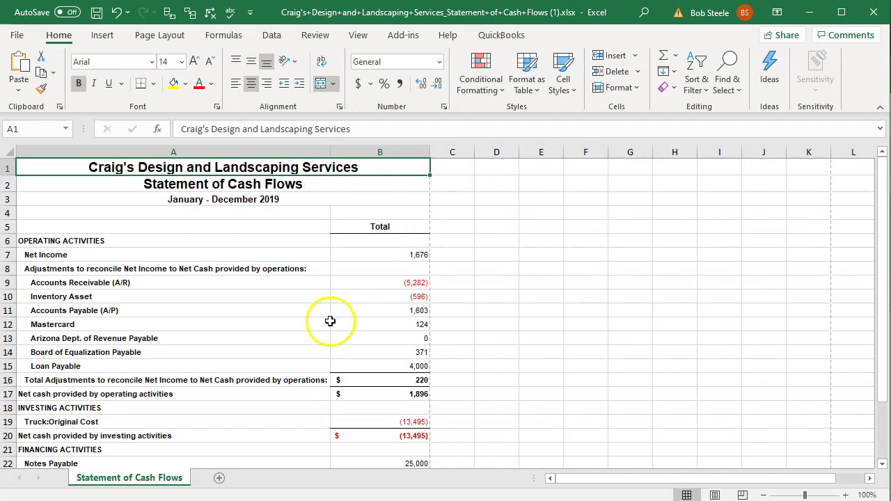
# Step: Check the exported statement down to cash at end of period and save the workbook
pyautogui.scroll(-4, 330, 320)
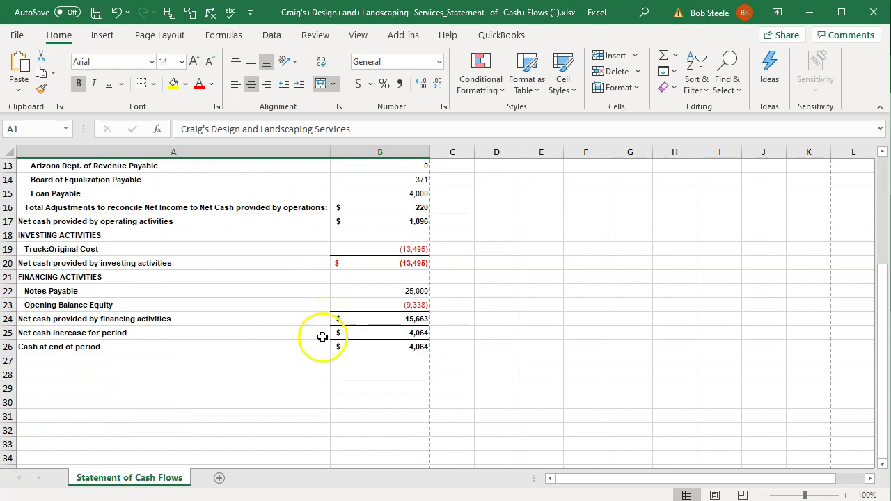
pyautogui.click(215, 374)
pyautogui.scroll(4, 215, 376)
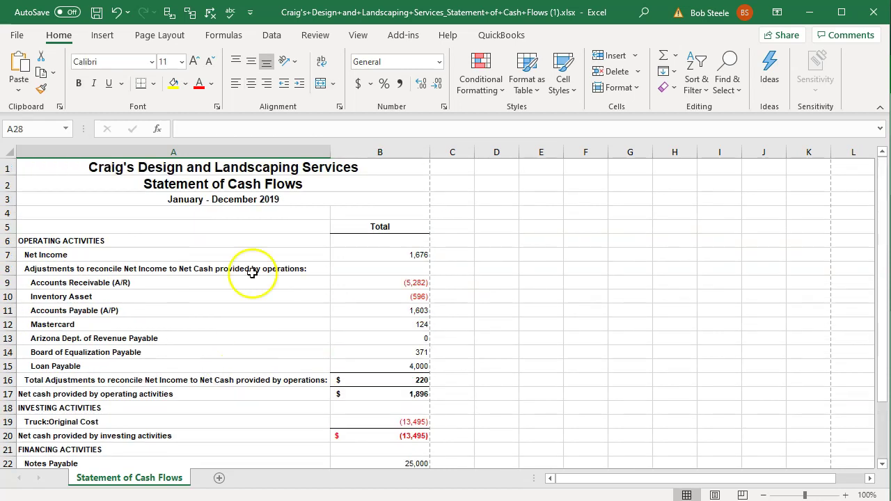
pyautogui.click(97, 12)
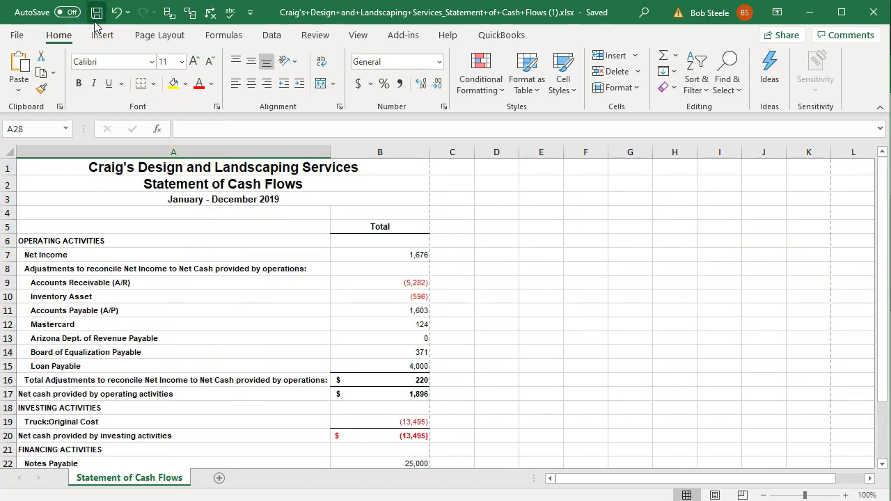
# Step: Save a copy of the workbook as Other Reports.xlsx in the desktop's Course Data > 4 Other Reports folder
pyautogui.click(21, 35)
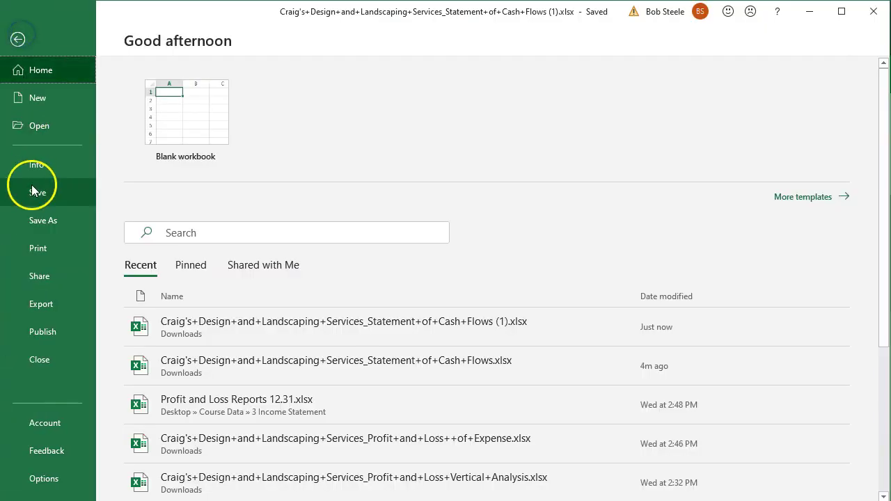
pyautogui.click(41, 220)
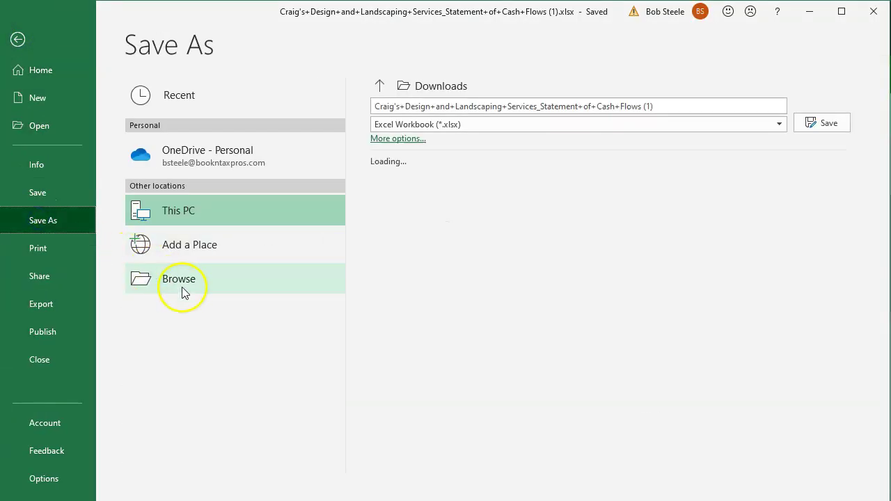
pyautogui.click(186, 286)
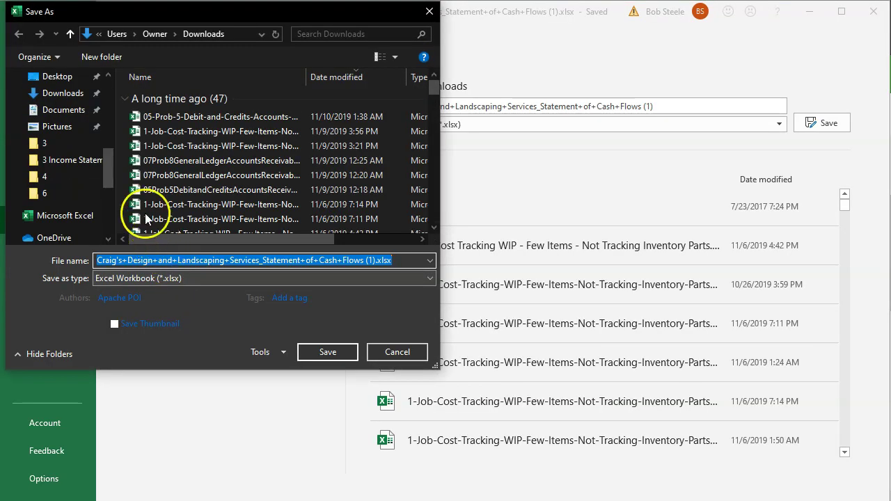
pyautogui.moveTo(108, 171); pyautogui.dragTo(92, 87)
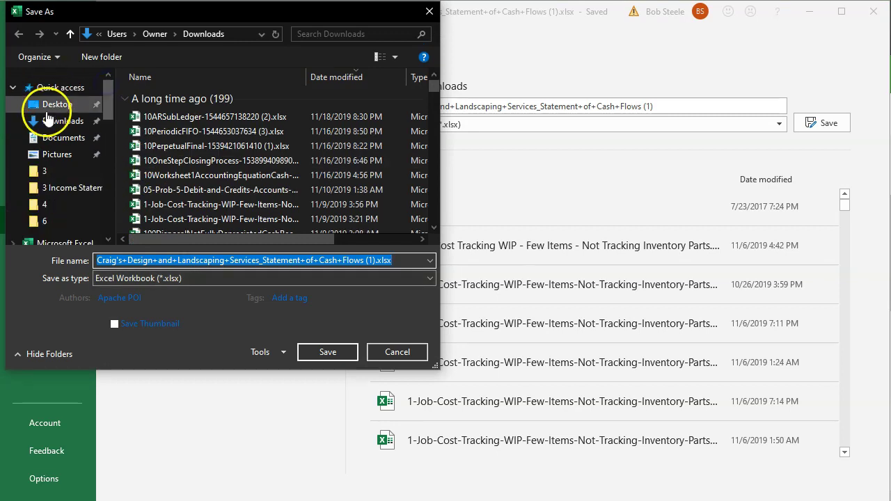
pyautogui.click(55, 105)
pyautogui.doubleClick(239, 203)
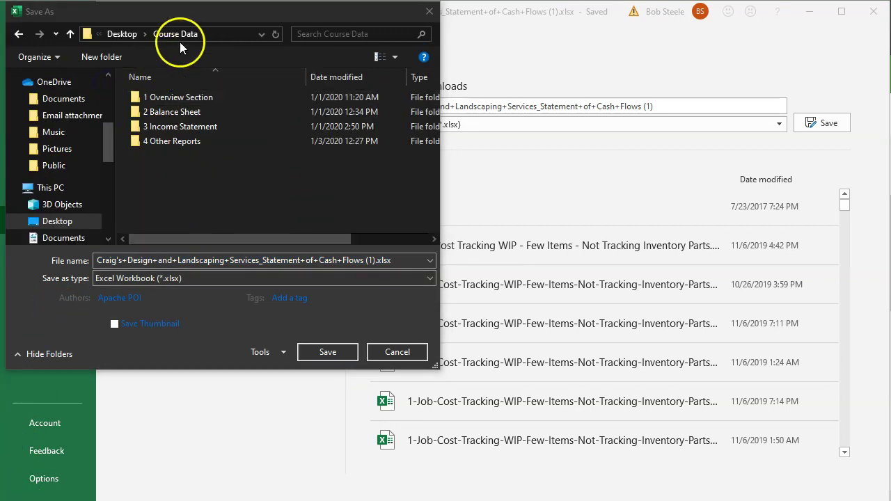
pyautogui.doubleClick(161, 146)
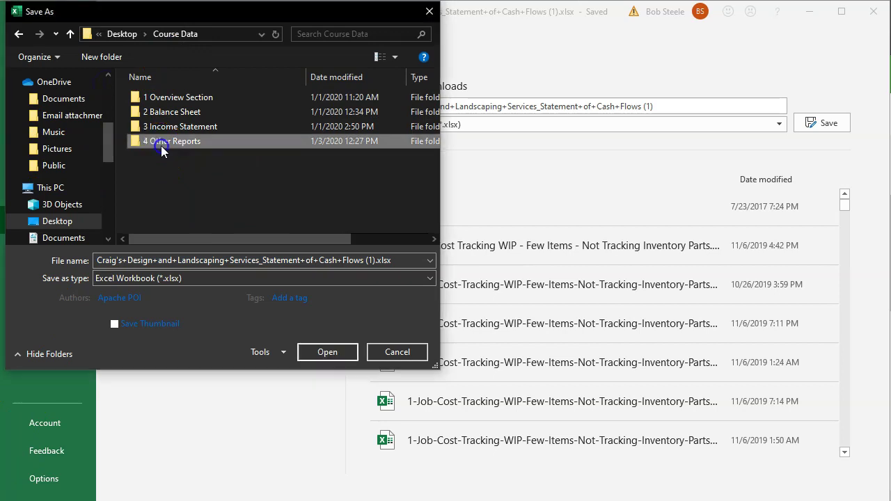
pyautogui.click(364, 263)
pyautogui.hotkey('ctrl', 'a')
pyautogui.write('O')
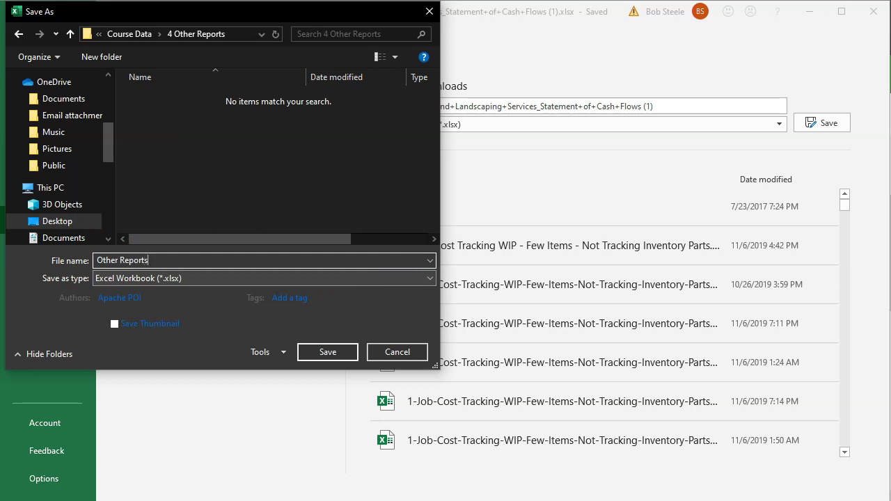
pyautogui.click(335, 350)
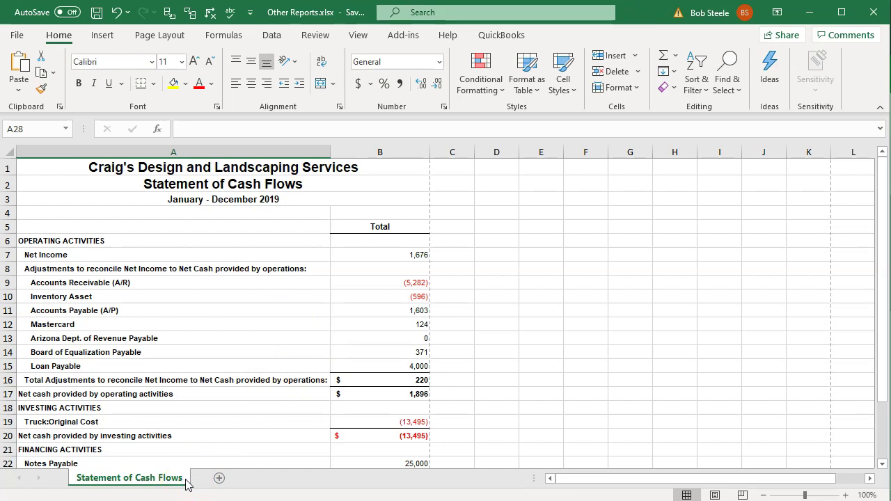
# Step: Print the entire workbook with CutePDF Writer to Other Reports.pdf in the 4 Other Reports folder and close the workbook
pyautogui.click(17, 36)
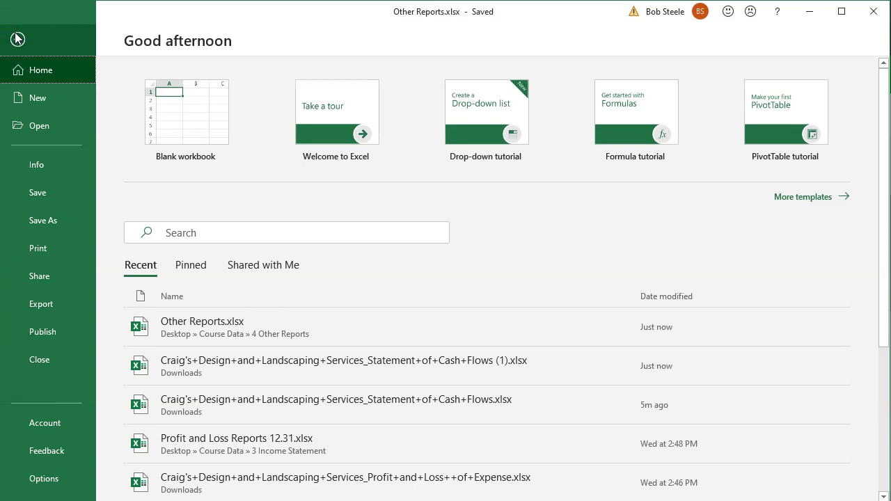
pyautogui.click(50, 254)
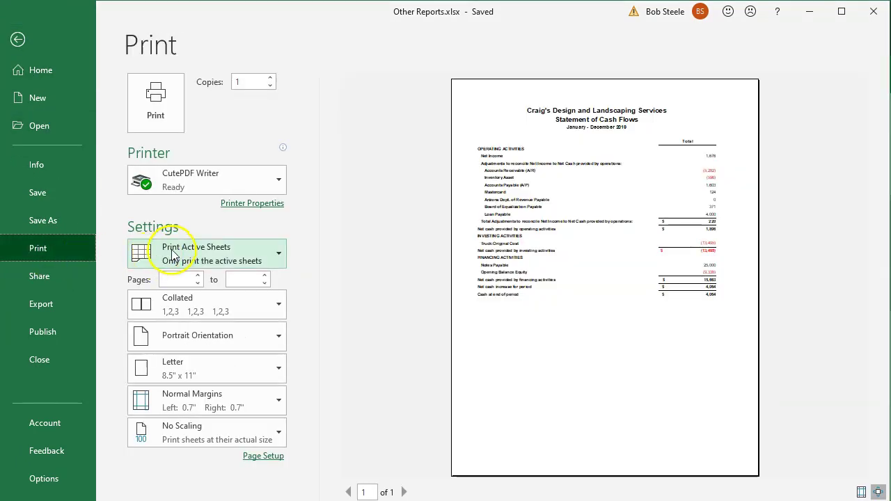
pyautogui.click(273, 256)
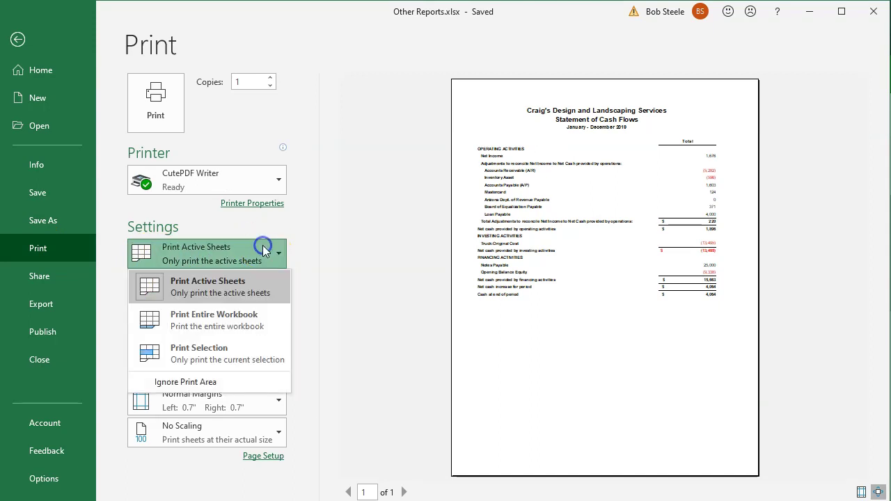
pyautogui.click(220, 327)
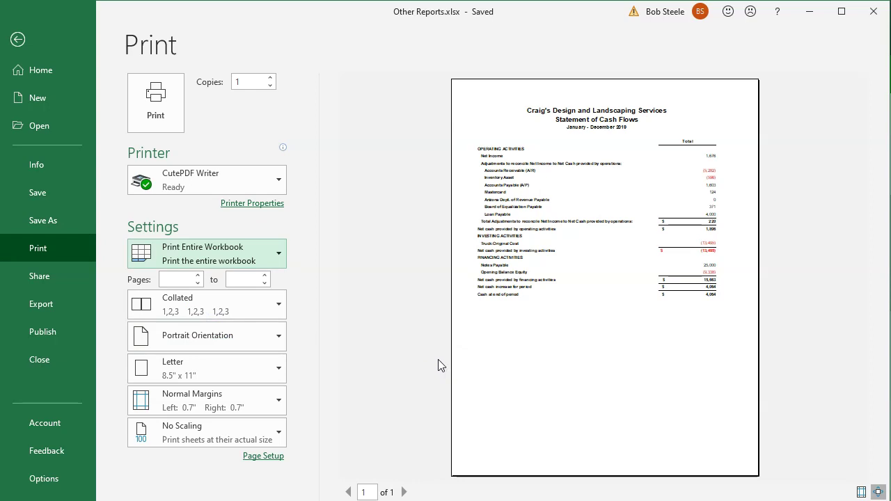
pyautogui.click(173, 128)
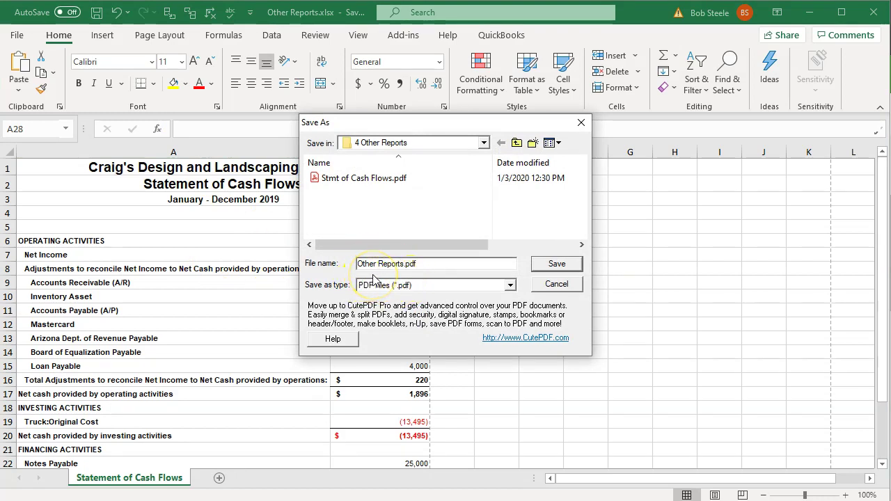
pyautogui.click(557, 264)
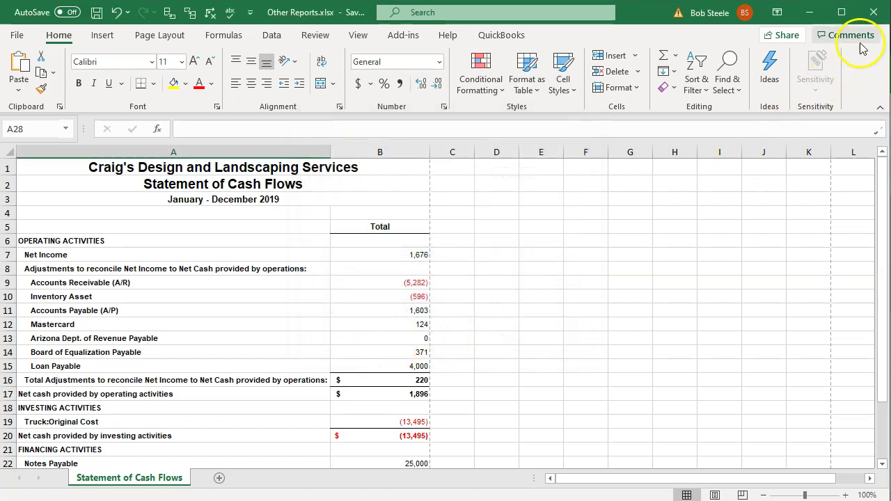
pyautogui.click(876, 17)
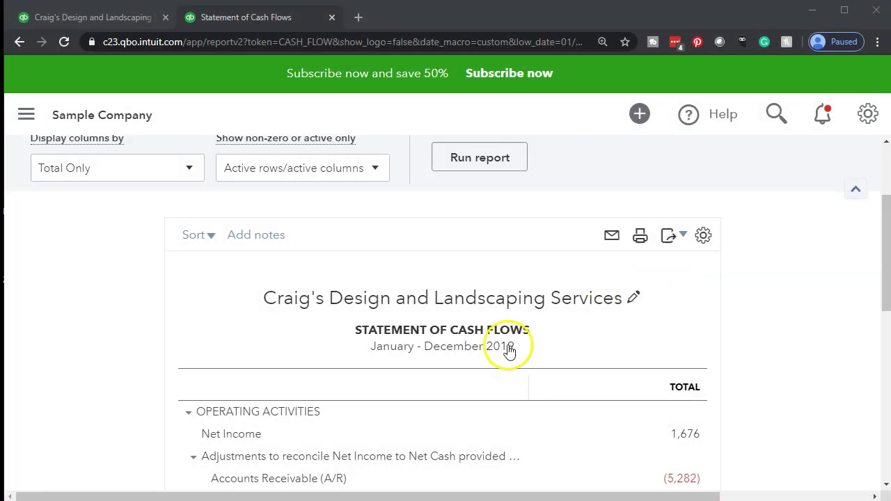